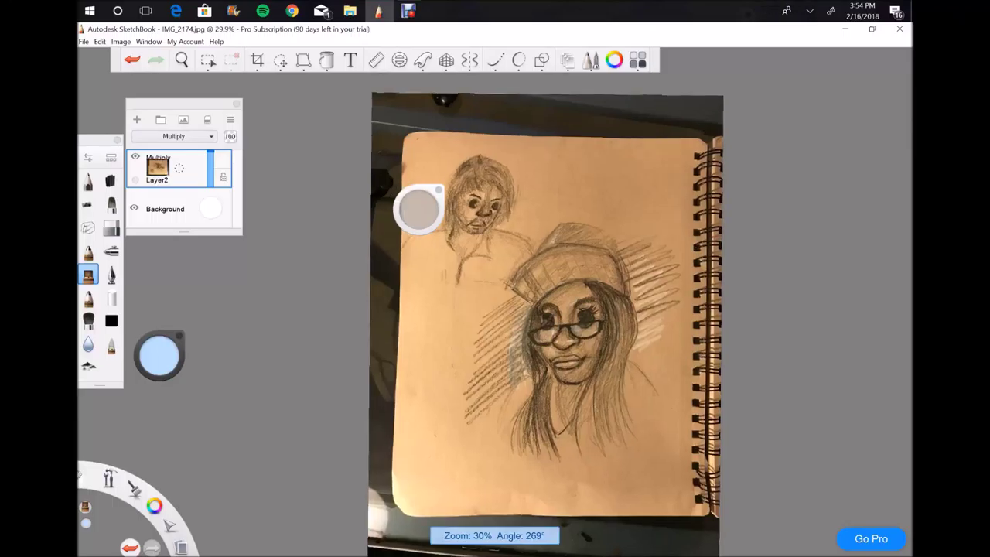
# Step: Add a new layer and move it beneath the Multiply sketch layer
pyautogui.hotkey('ctrl', 'shift', 'n')
pyautogui.moveTo(159, 356); pyautogui.dragTo(174, 358)
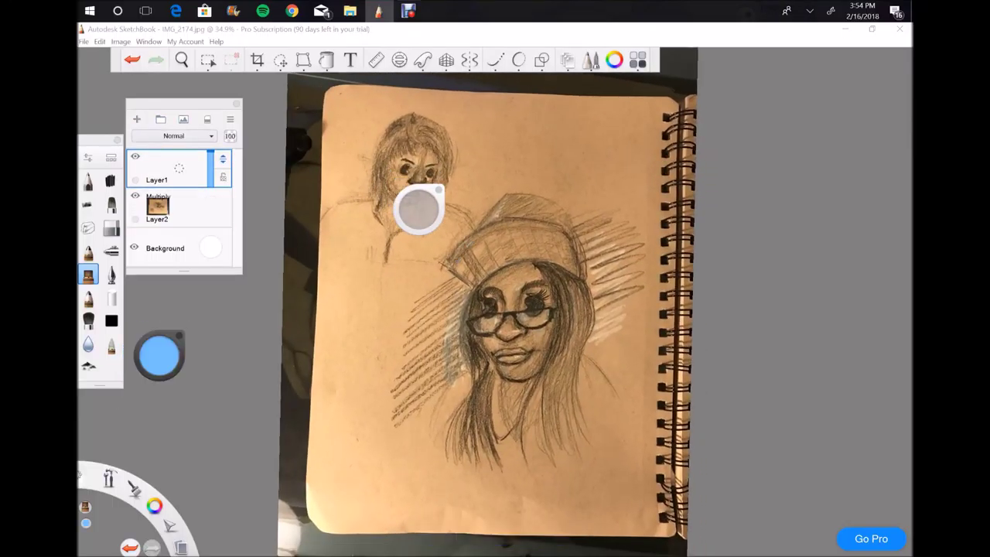
pyautogui.moveTo(174, 169); pyautogui.dragTo(174, 209)
# Step: Shade the beanie in blue, then remove the blue shading
pyautogui.moveTo(472, 232)
pyautogui.mouseDown()
pyautogui.moveTo(568, 224)
pyautogui.moveTo(579, 272)
pyautogui.moveTo(475, 277)
pyautogui.mouseUp()
pyautogui.moveTo(511, 237); pyautogui.dragTo(475, 269)
pyautogui.moveTo(568, 240); pyautogui.dragTo(512, 254)
pyautogui.moveTo(571, 265)
pyautogui.mouseDown()
pyautogui.moveTo(535, 237)
pyautogui.moveTo(455, 259)
pyautogui.moveTo(514, 261)
pyautogui.mouseUp()
pyautogui.moveTo(502, 207)
pyautogui.mouseDown()
pyautogui.moveTo(565, 199)
pyautogui.moveTo(533, 229)
pyautogui.moveTo(481, 229)
pyautogui.mouseUp()
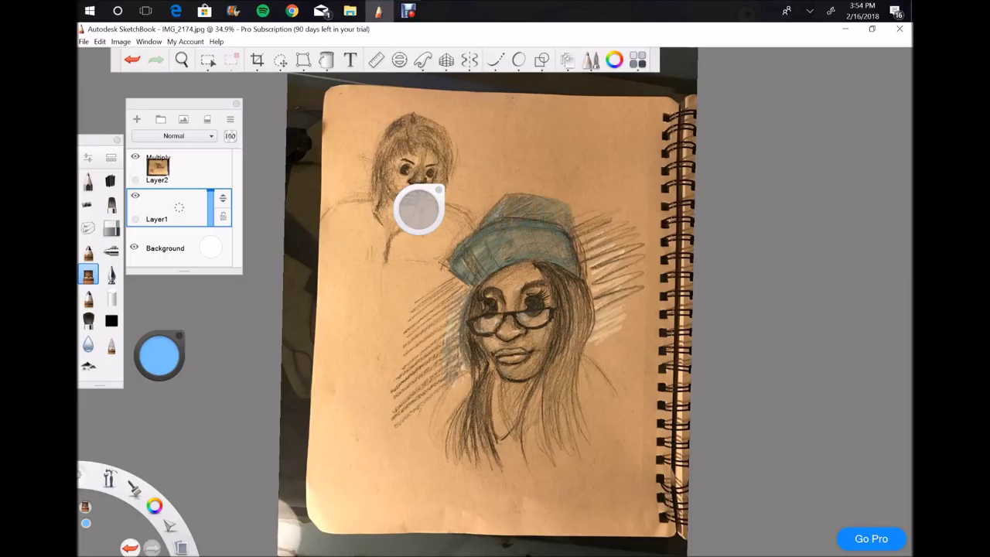
pyautogui.click(158, 355)
pyautogui.press('Delete')
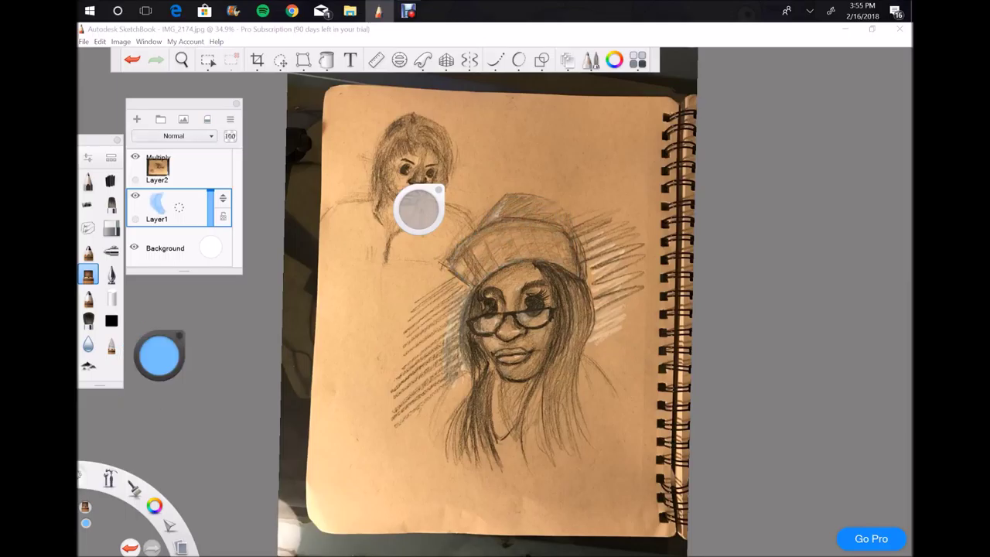
# Step: Paint the beanie solid teal with the pen brush and add an empty Layer3
pyautogui.click(112, 274)
pyautogui.moveTo(453, 277)
pyautogui.mouseDown()
pyautogui.moveTo(491, 232)
pyautogui.moveTo(512, 225)
pyautogui.moveTo(543, 251)
pyautogui.moveTo(580, 244)
pyautogui.moveTo(534, 201)
pyautogui.moveTo(484, 224)
pyautogui.moveTo(550, 246)
pyautogui.mouseUp()
pyautogui.scroll(3, 495, 302)
pyautogui.scroll(2, 495, 302)
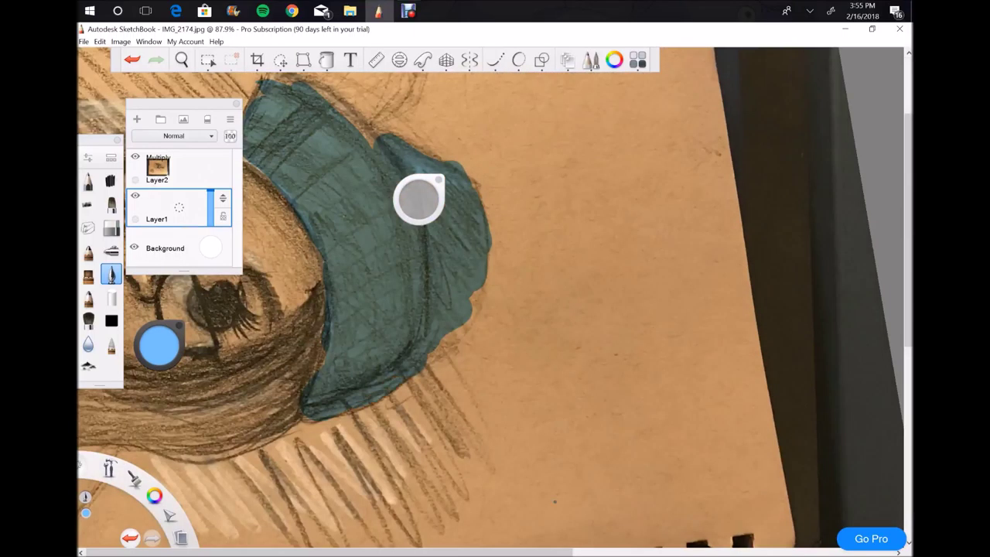
pyautogui.moveTo(371, 124)
pyautogui.mouseDown()
pyautogui.moveTo(271, 78)
pyautogui.moveTo(246, 116)
pyautogui.mouseUp()
pyautogui.scroll(-3, 495, 302)
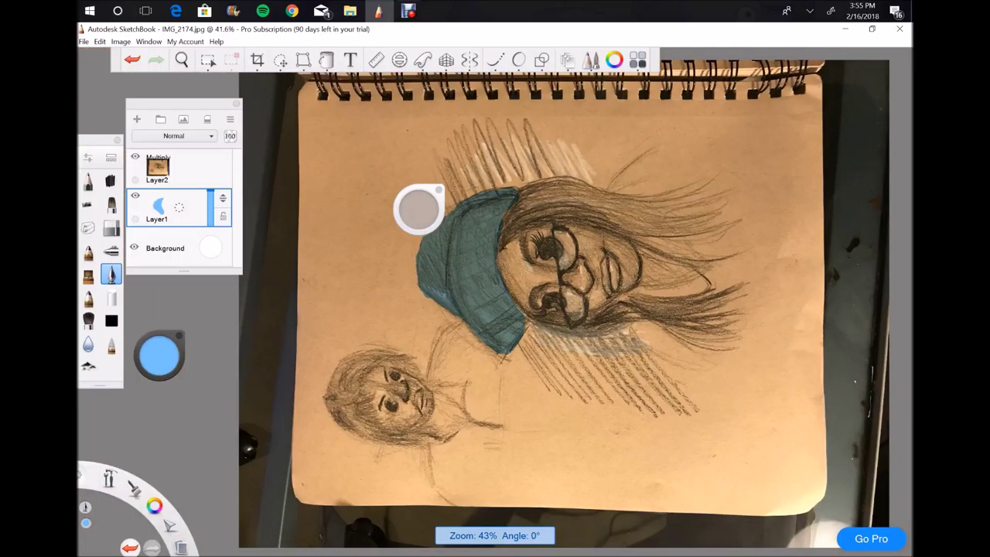
pyautogui.moveTo(545, 185); pyautogui.dragTo(570, 200)
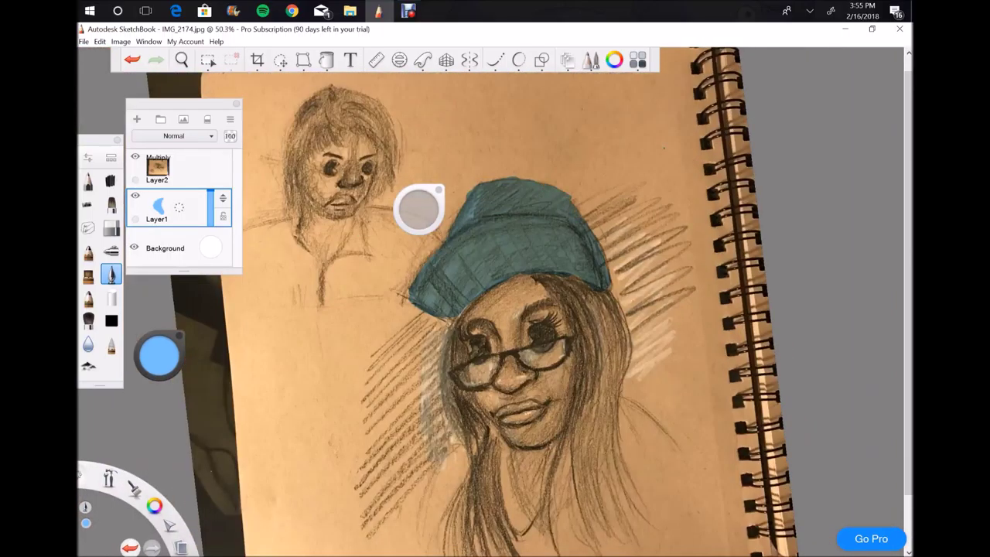
pyautogui.click(136, 119)
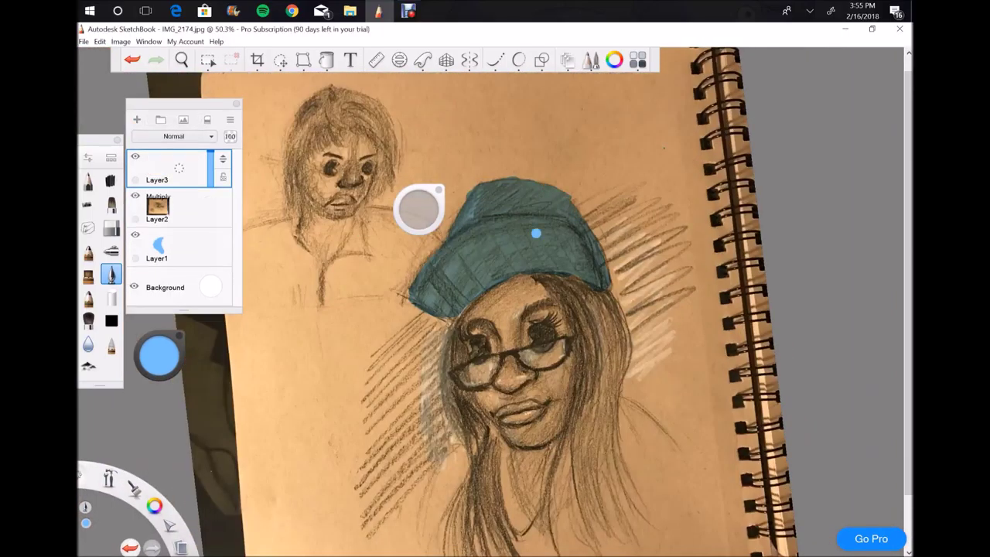
# Step: Outline the beanie's brim in yellow-orange on Layer1
pyautogui.click(158, 354)
pyautogui.click(164, 348)
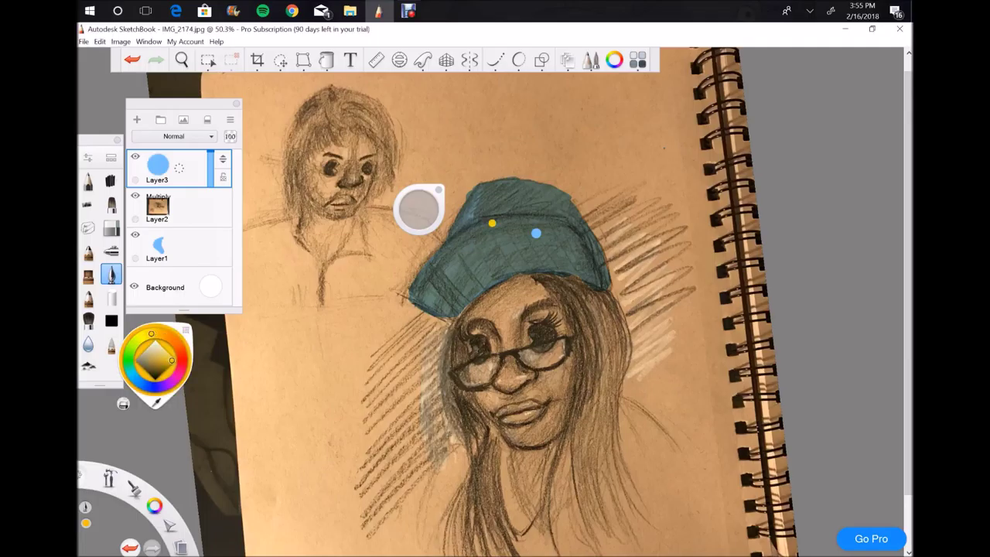
pyautogui.click(171, 246)
pyautogui.moveTo(415, 300)
pyautogui.mouseDown()
pyautogui.moveTo(445, 317)
pyautogui.moveTo(464, 232)
pyautogui.moveTo(506, 218)
pyautogui.moveTo(485, 297)
pyautogui.mouseUp()
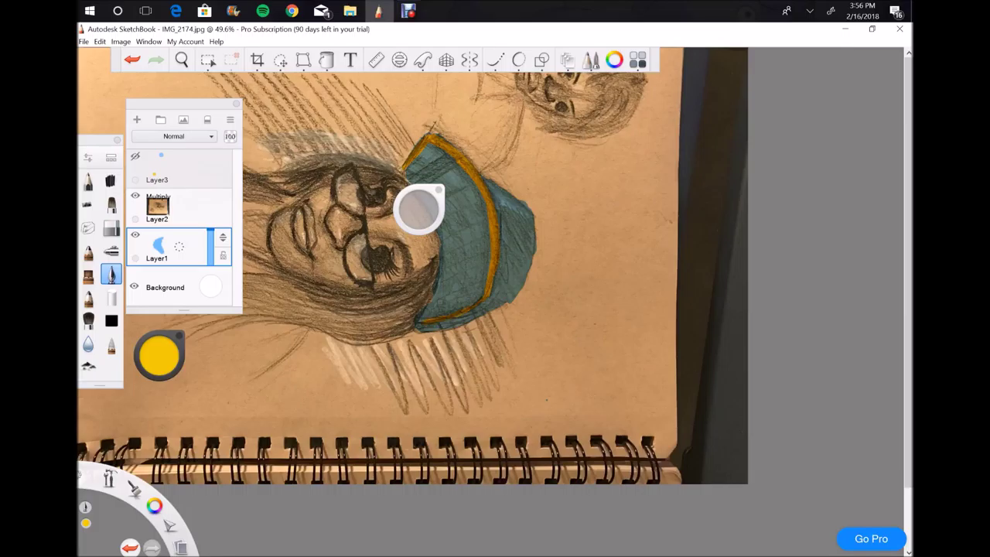
pyautogui.moveTo(417, 294); pyautogui.dragTo(494, 247)
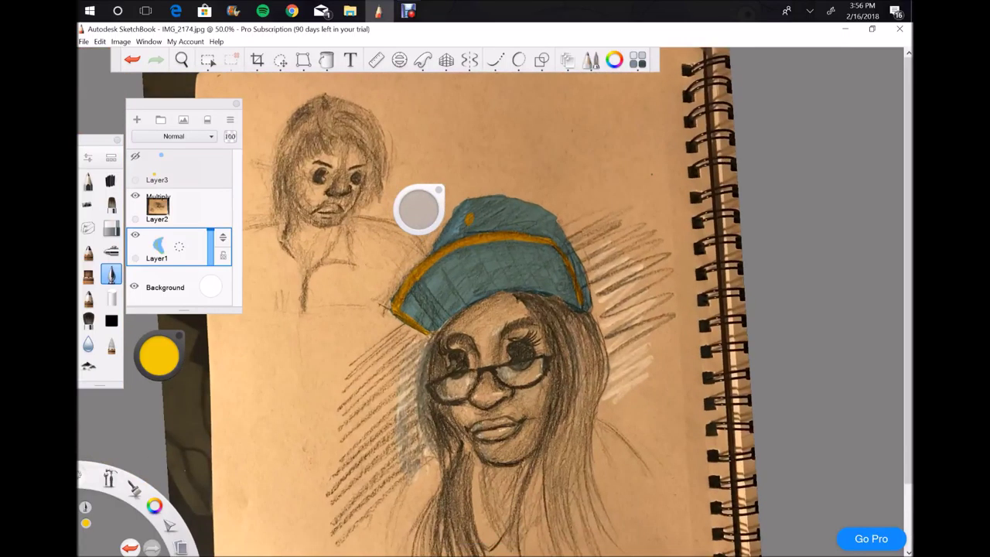
pyautogui.moveTo(487, 371); pyautogui.dragTo(503, 352)
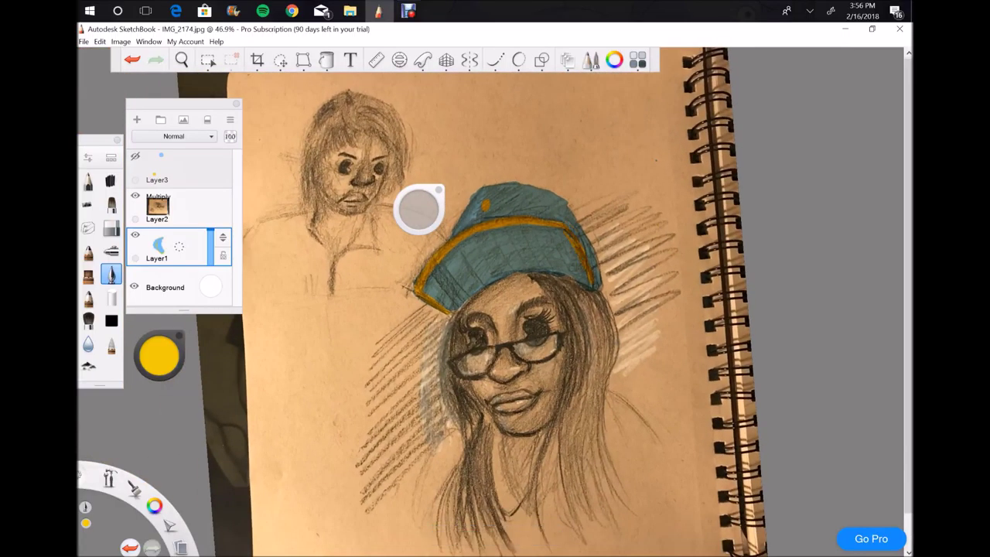
# Step: Choose a dark red swatch, dab it on the forehead, then undo the patch
pyautogui.click(170, 166)
pyautogui.click(159, 355)
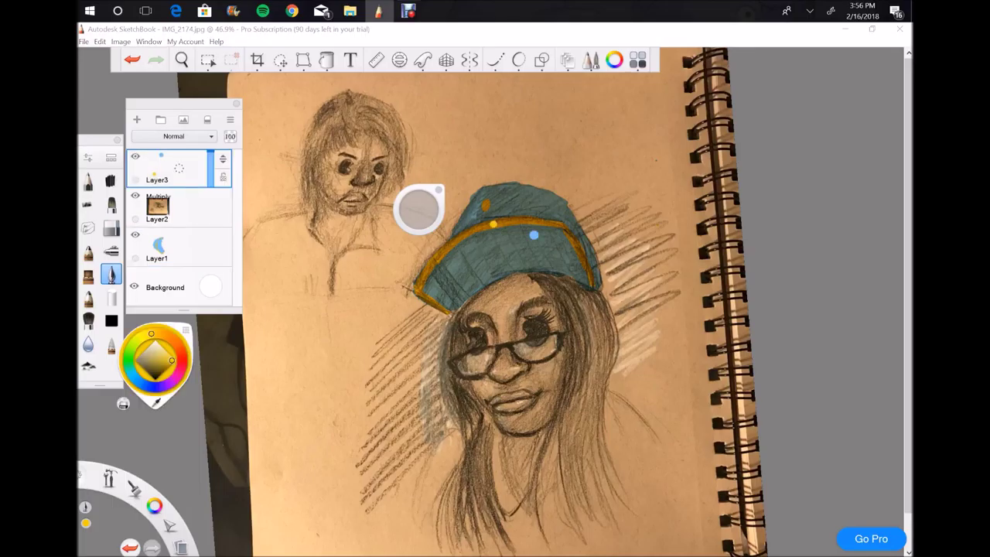
pyautogui.click(135, 468)
pyautogui.click(170, 245)
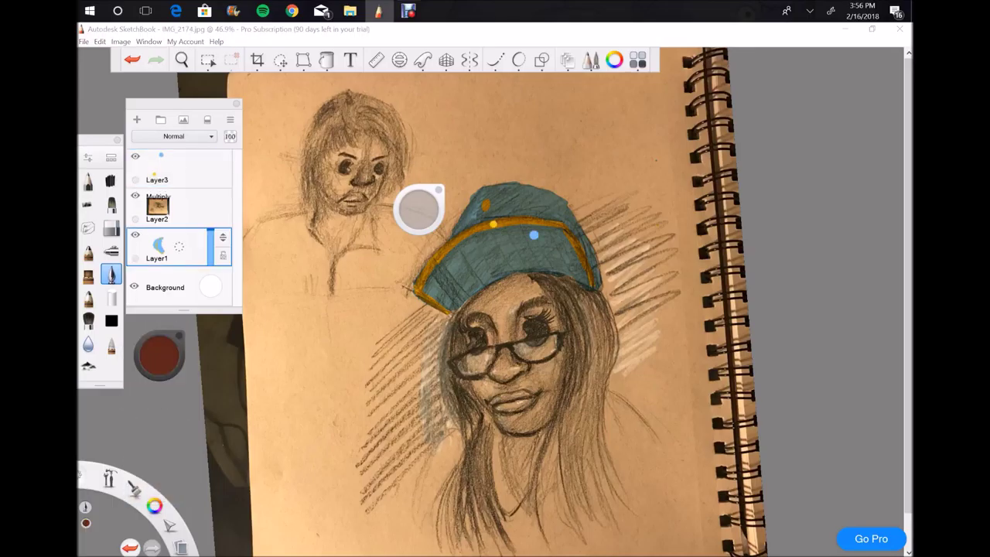
pyautogui.moveTo(472, 309); pyautogui.dragTo(533, 287)
pyautogui.moveTo(495, 333); pyautogui.dragTo(526, 278)
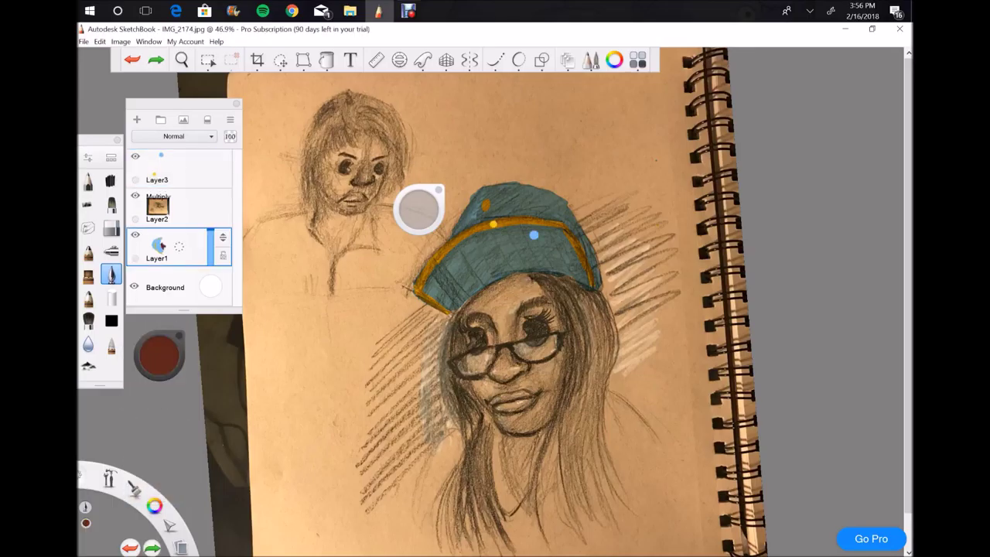
pyautogui.click(129, 548)
# Step: Trace the right cheek and jaw with dark red strokes
pyautogui.scroll(3, 495, 309)
pyautogui.moveTo(573, 362); pyautogui.dragTo(516, 483)
pyautogui.moveTo(541, 449); pyautogui.dragTo(464, 515)
pyautogui.scroll(-3, 495, 309)
pyautogui.moveTo(489, 391)
pyautogui.mouseDown()
pyautogui.moveTo(507, 323)
pyautogui.moveTo(594, 390)
pyautogui.moveTo(524, 333)
pyautogui.moveTo(503, 360)
pyautogui.mouseUp()
# Step: Remove the red strokes from the lower face and jaw
pyautogui.hotkey('ctrl', 'z')
pyautogui.hotkey('ctrl', 'z')
pyautogui.hotkey('ctrl', 'z')
pyautogui.scroll(2, 495, 309)
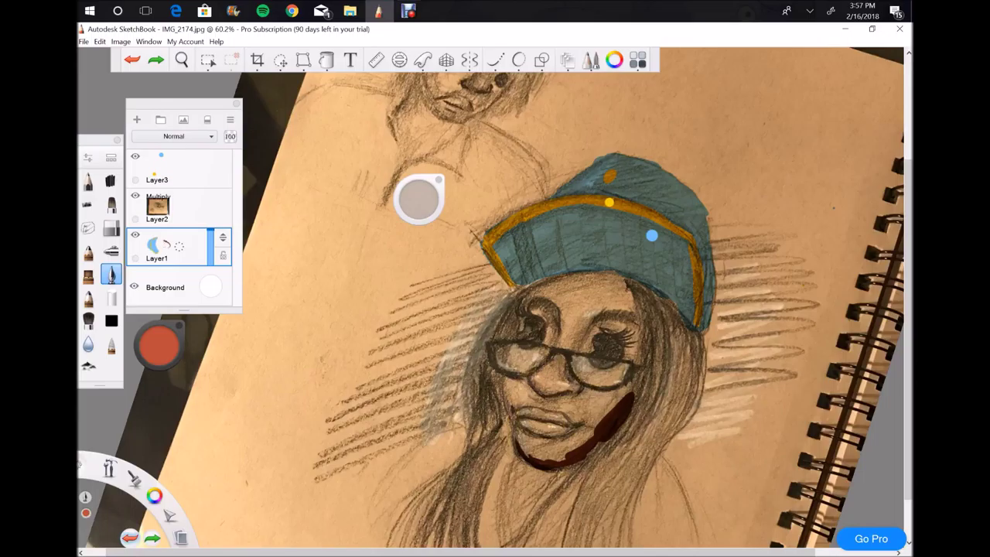
pyautogui.moveTo(542, 286); pyautogui.dragTo(611, 325)
pyautogui.hotkey('ctrl', 'z')
# Step: Paint the forehead, right cheek and chin in a warm brown skin tone
pyautogui.click(158, 346)
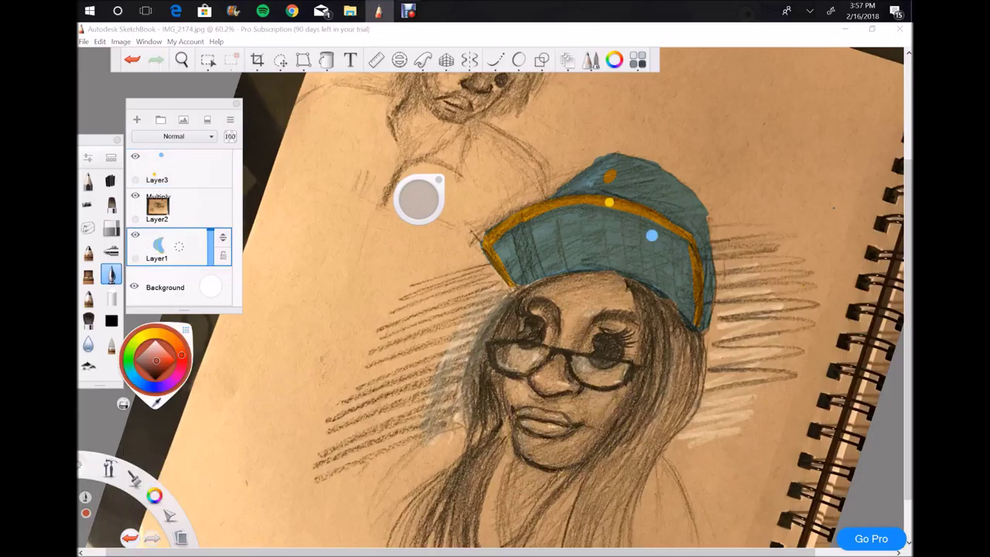
pyautogui.click(147, 437)
pyautogui.moveTo(580, 297)
pyautogui.mouseDown()
pyautogui.moveTo(611, 309)
pyautogui.moveTo(541, 287)
pyautogui.moveTo(619, 275)
pyautogui.moveTo(631, 305)
pyautogui.moveTo(557, 309)
pyautogui.moveTo(566, 340)
pyautogui.moveTo(553, 309)
pyautogui.moveTo(534, 302)
pyautogui.moveTo(545, 346)
pyautogui.mouseUp()
pyautogui.moveTo(595, 317)
pyautogui.mouseDown()
pyautogui.moveTo(619, 346)
pyautogui.moveTo(634, 313)
pyautogui.moveTo(611, 364)
pyautogui.moveTo(630, 402)
pyautogui.moveTo(557, 456)
pyautogui.moveTo(518, 402)
pyautogui.moveTo(515, 348)
pyautogui.moveTo(541, 433)
pyautogui.mouseUp()
pyautogui.moveTo(541, 356); pyautogui.dragTo(588, 441)
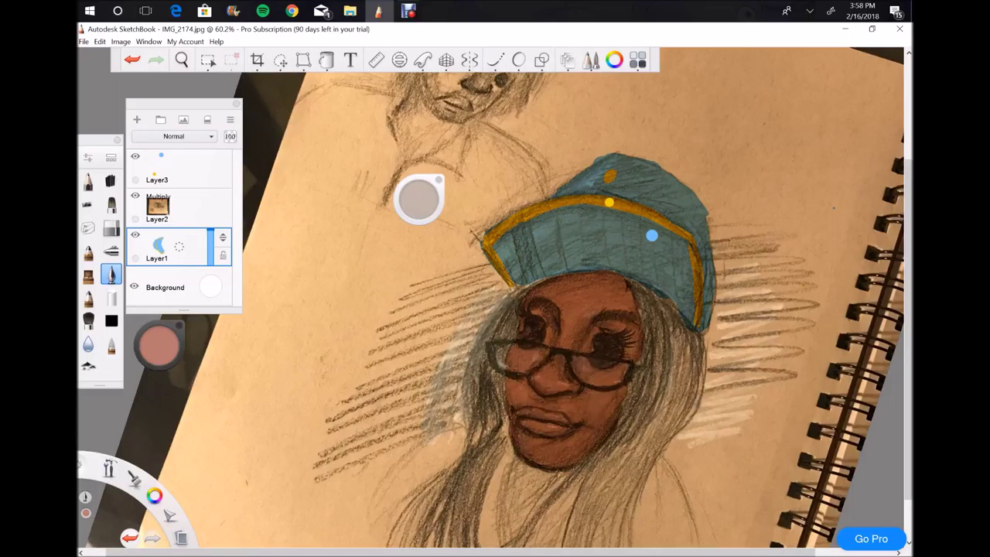
pyautogui.moveTo(593, 352); pyautogui.dragTo(594, 387)
# Step: Switch to black and start the hair under the beanie's right brim
pyautogui.moveTo(604, 215); pyautogui.dragTo(658, 232)
pyautogui.moveTo(619, 219); pyautogui.dragTo(670, 273)
pyautogui.moveTo(611, 220); pyautogui.dragTo(642, 248)
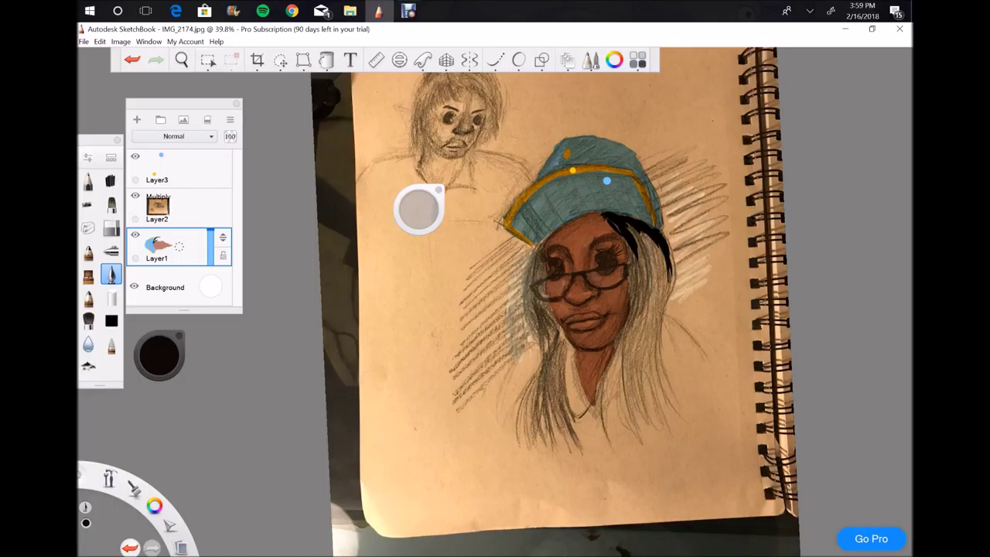
# Step: Paint long black hair strands to the right of the face
pyautogui.moveTo(666, 247); pyautogui.dragTo(662, 317)
pyautogui.moveTo(666, 271)
pyautogui.mouseDown()
pyautogui.moveTo(657, 348)
pyautogui.moveTo(679, 414)
pyautogui.mouseUp()
pyautogui.moveTo(642, 318); pyautogui.dragTo(674, 425)
pyautogui.moveTo(628, 283); pyautogui.dragTo(650, 405)
pyautogui.moveTo(635, 255); pyautogui.dragTo(640, 296)
pyautogui.moveTo(629, 228)
pyautogui.mouseDown()
pyautogui.moveTo(648, 287)
pyautogui.moveTo(657, 283)
pyautogui.mouseUp()
pyautogui.moveTo(647, 246); pyautogui.dragTo(659, 311)
pyautogui.moveTo(667, 233); pyautogui.dragTo(671, 413)
# Step: Widen the right-side hair toward the face and fill its inner edge black
pyautogui.moveTo(642, 263); pyautogui.dragTo(607, 410)
pyautogui.moveTo(625, 330); pyautogui.dragTo(603, 427)
pyautogui.moveTo(639, 363)
pyautogui.mouseDown()
pyautogui.moveTo(648, 432)
pyautogui.moveTo(667, 425)
pyautogui.mouseUp()
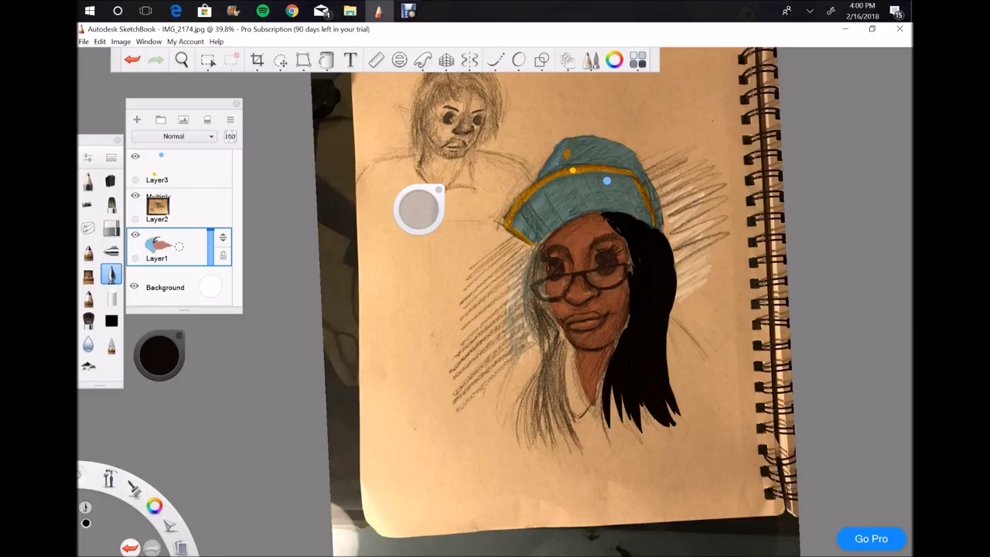
pyautogui.moveTo(633, 241); pyautogui.dragTo(622, 332)
pyautogui.moveTo(628, 288)
pyautogui.mouseDown()
pyautogui.moveTo(605, 375)
pyautogui.moveTo(611, 415)
pyautogui.mouseUp()
pyautogui.moveTo(635, 393); pyautogui.dragTo(623, 429)
pyautogui.moveTo(655, 409); pyautogui.dragTo(642, 440)
# Step: Paint black hair along the left of the face and below the chin
pyautogui.moveTo(546, 235)
pyautogui.mouseDown()
pyautogui.moveTo(534, 277)
pyautogui.moveTo(542, 365)
pyautogui.moveTo(526, 419)
pyautogui.mouseUp()
pyautogui.moveTo(526, 382); pyautogui.dragTo(546, 438)
pyautogui.moveTo(554, 360); pyautogui.dragTo(549, 433)
pyautogui.moveTo(580, 347); pyautogui.dragTo(569, 419)
pyautogui.moveTo(588, 396); pyautogui.dragTo(575, 452)
pyautogui.moveTo(579, 346); pyautogui.dragTo(563, 435)
pyautogui.moveTo(569, 342)
pyautogui.mouseDown()
pyautogui.moveTo(552, 438)
pyautogui.moveTo(571, 430)
pyautogui.moveTo(555, 348)
pyautogui.mouseUp()
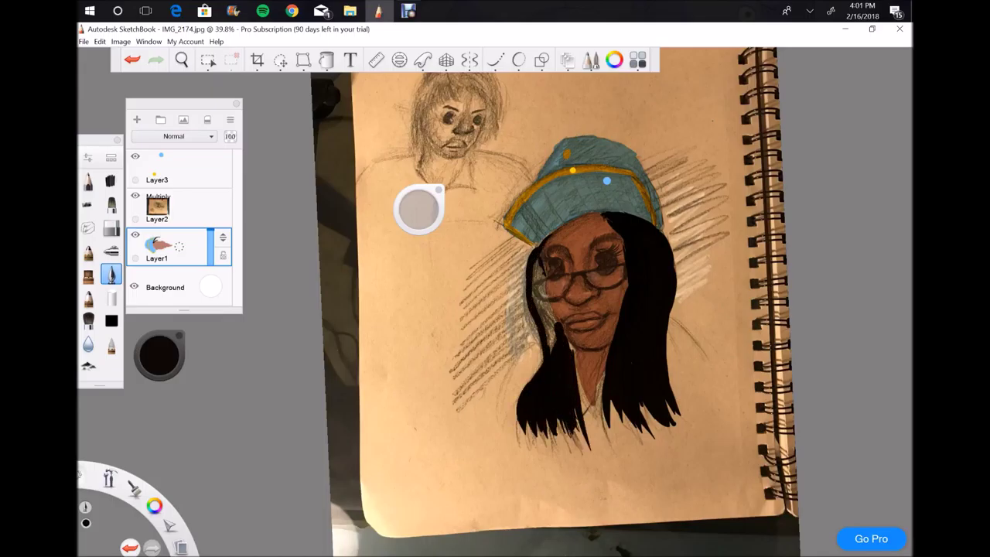
# Step: Darken the left edge of the face with black
pyautogui.moveTo(555, 305); pyautogui.dragTo(538, 353)
pyautogui.moveTo(539, 282); pyautogui.dragTo(532, 306)
pyautogui.moveTo(542, 260); pyautogui.dragTo(534, 286)
pyautogui.moveTo(545, 275); pyautogui.dragTo(539, 283)
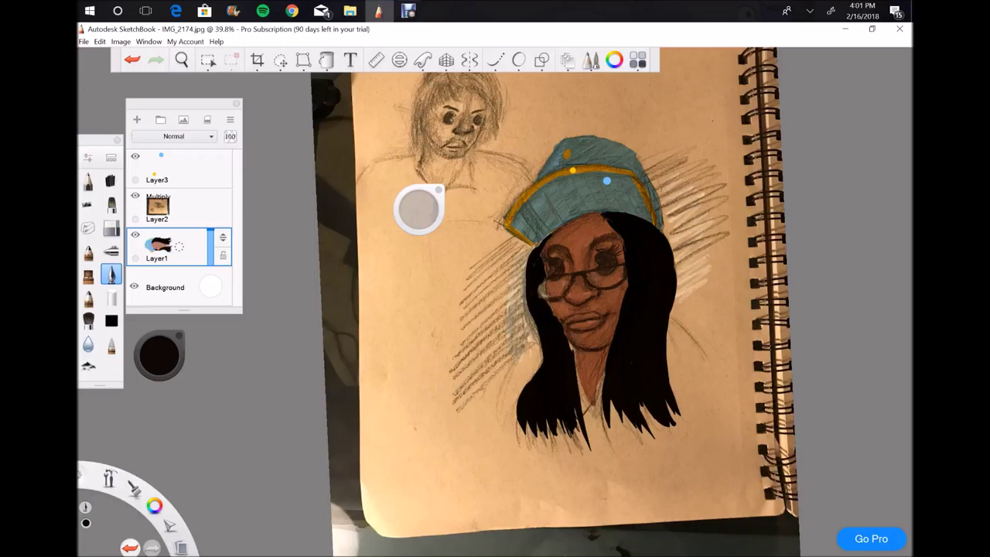
# Step: Hide the colour-dot Layer3 and reselect Layer1
pyautogui.click(170, 167)
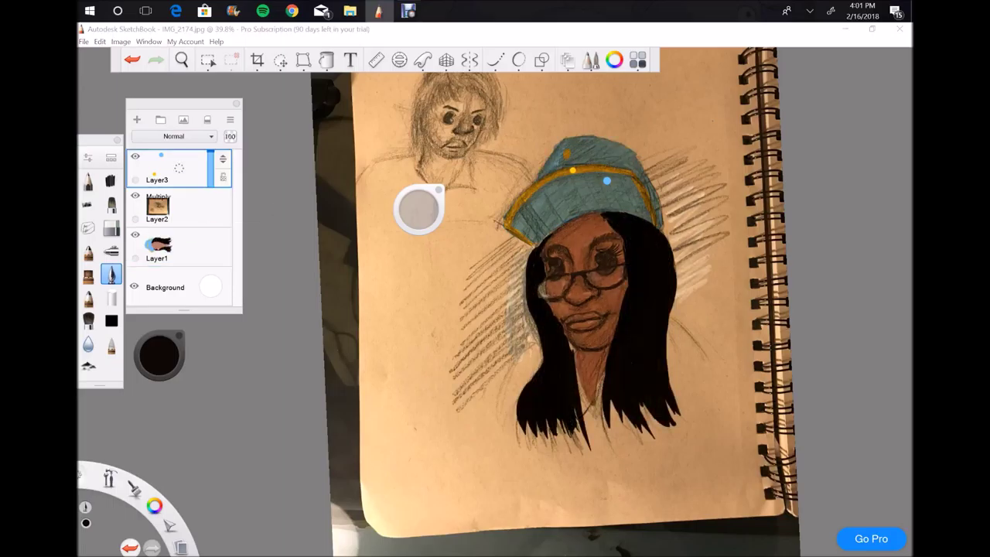
pyautogui.click(135, 156)
pyautogui.click(170, 246)
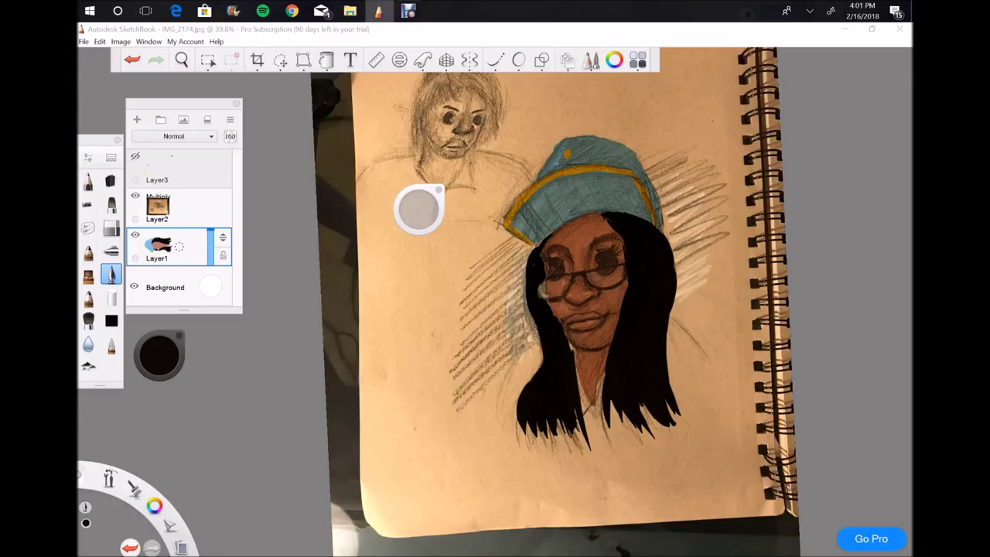
pyautogui.scroll(3, 634, 220)
# Step: Ink the right eye and the glasses frames in solid black
pyautogui.moveTo(566, 286)
pyautogui.mouseDown()
pyautogui.moveTo(602, 292)
pyautogui.moveTo(599, 307)
pyautogui.moveTo(619, 297)
pyautogui.moveTo(608, 272)
pyautogui.mouseUp()
pyautogui.moveTo(542, 327)
pyautogui.mouseDown()
pyautogui.moveTo(600, 345)
pyautogui.moveTo(623, 322)
pyautogui.moveTo(458, 347)
pyautogui.moveTo(517, 343)
pyautogui.mouseUp()
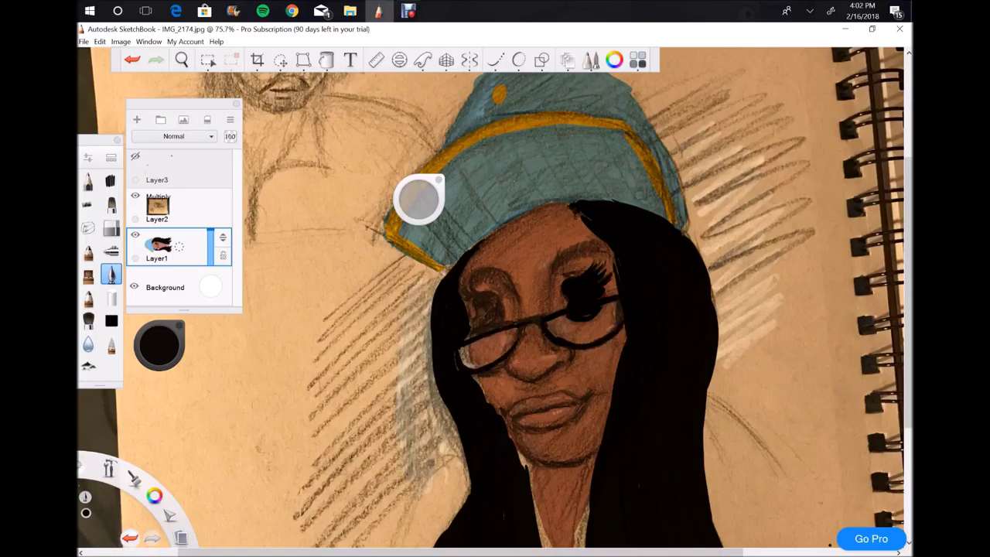
pyautogui.moveTo(469, 347); pyautogui.dragTo(463, 368)
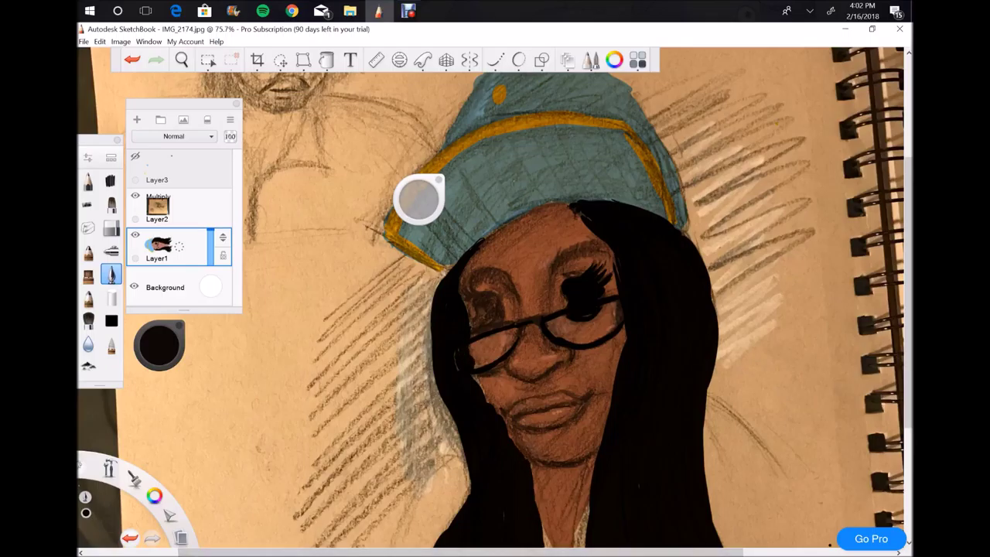
pyautogui.moveTo(159, 344); pyautogui.dragTo(144, 433)
pyautogui.click(170, 166)
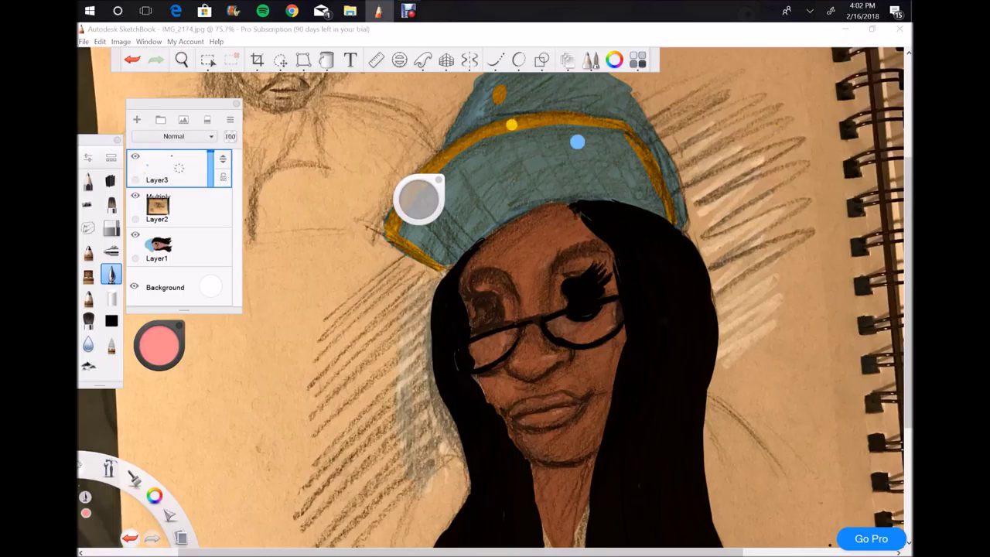
# Step: Paint the lips orange-pink on Layer1
pyautogui.click(171, 246)
pyautogui.click(134, 156)
pyautogui.moveTo(523, 418)
pyautogui.mouseDown()
pyautogui.moveTo(565, 419)
pyautogui.moveTo(518, 403)
pyautogui.mouseUp()
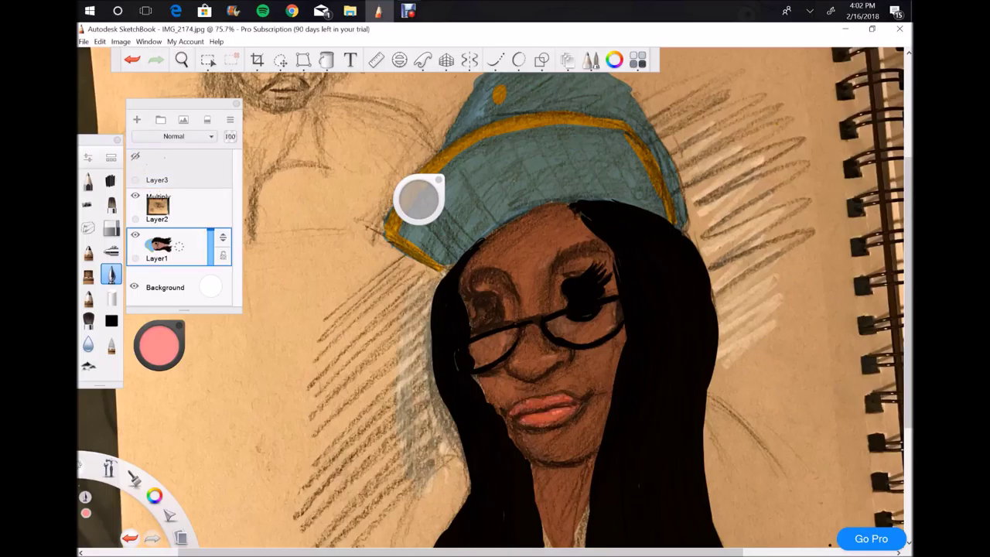
# Step: Switch to black, check the sketch beneath Layer1, and fill the left eye
pyautogui.moveTo(158, 344); pyautogui.dragTo(159, 379)
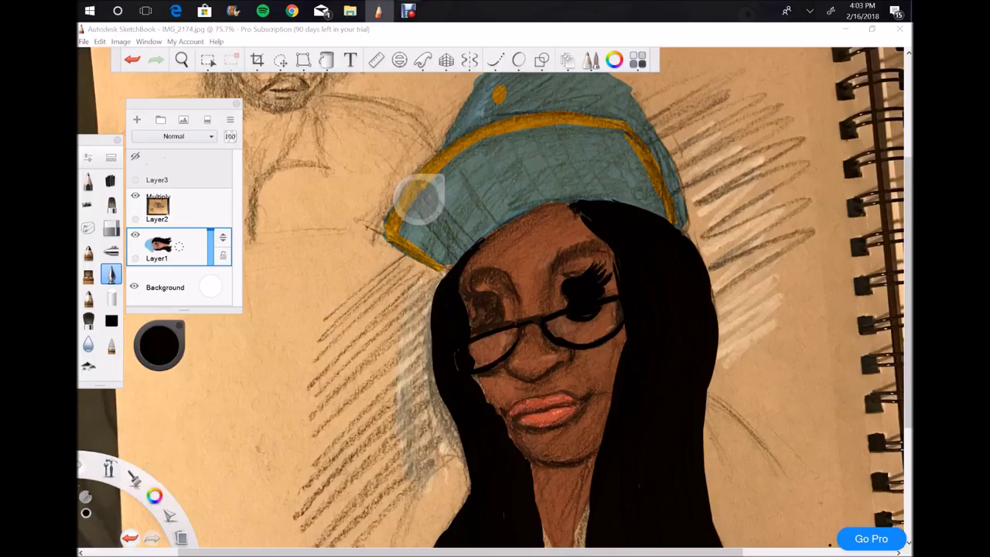
pyautogui.click(158, 344)
pyautogui.click(135, 234)
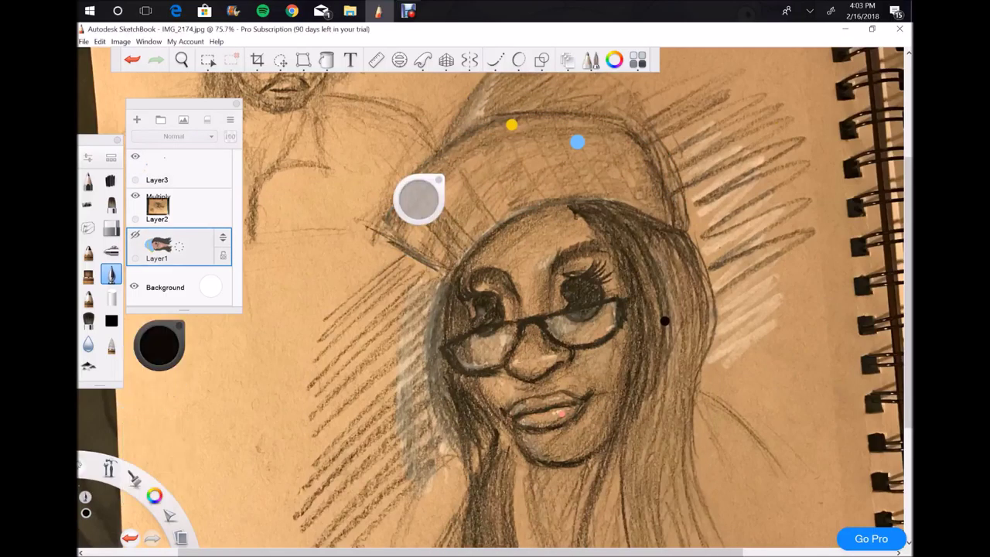
pyautogui.click(135, 234)
pyautogui.moveTo(495, 295)
pyautogui.mouseDown()
pyautogui.moveTo(497, 323)
pyautogui.moveTo(473, 331)
pyautogui.moveTo(495, 323)
pyautogui.mouseUp()
pyautogui.click(130, 537)
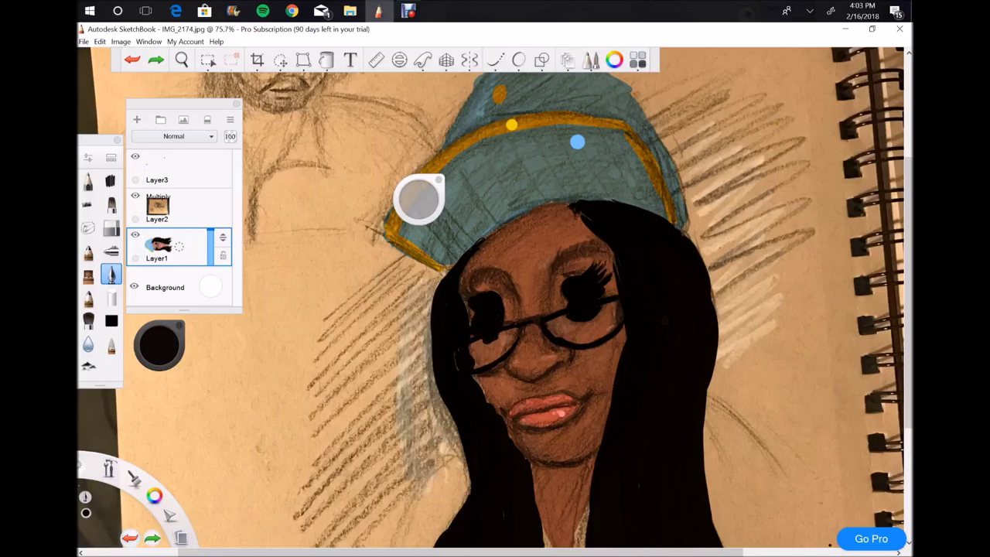
# Step: Paint black around both eyes, undoing and redoing stray strokes
pyautogui.moveTo(558, 267); pyautogui.dragTo(611, 249)
pyautogui.moveTo(506, 272); pyautogui.dragTo(473, 287)
pyautogui.click(129, 537)
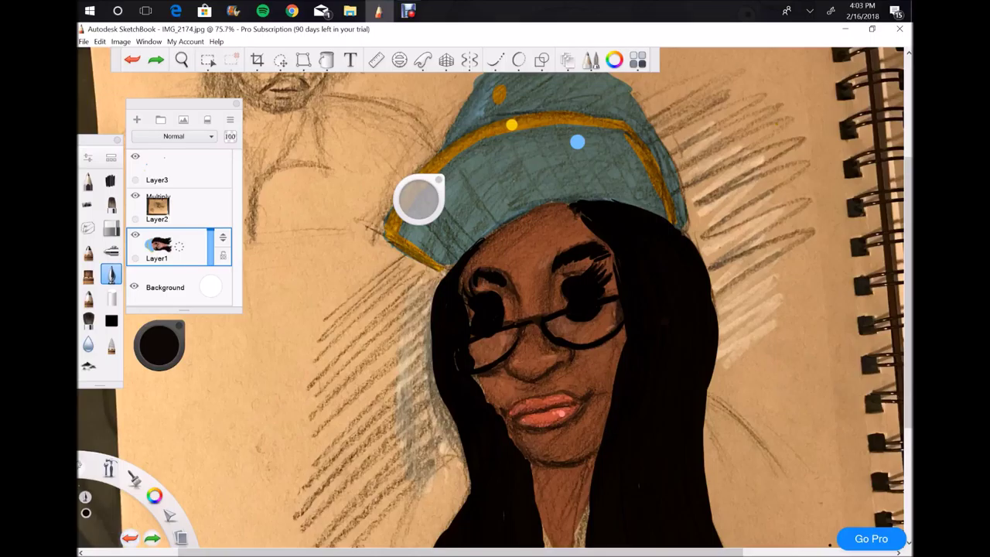
pyautogui.scroll(5, 545, 139)
pyautogui.click(152, 537)
pyautogui.scroll(-5, 546, 174)
pyautogui.click(130, 538)
pyautogui.click(153, 538)
# Step: Resize the brush and darken both eyebrows black, removing a stray hair stroke
pyautogui.moveTo(418, 199); pyautogui.dragTo(433, 199)
pyautogui.moveTo(681, 286)
pyautogui.mouseDown()
pyautogui.moveTo(657, 464)
pyautogui.moveTo(627, 541)
pyautogui.mouseUp()
pyautogui.click(129, 538)
pyautogui.moveTo(521, 260); pyautogui.dragTo(495, 264)
pyautogui.moveTo(581, 246); pyautogui.dragTo(608, 238)
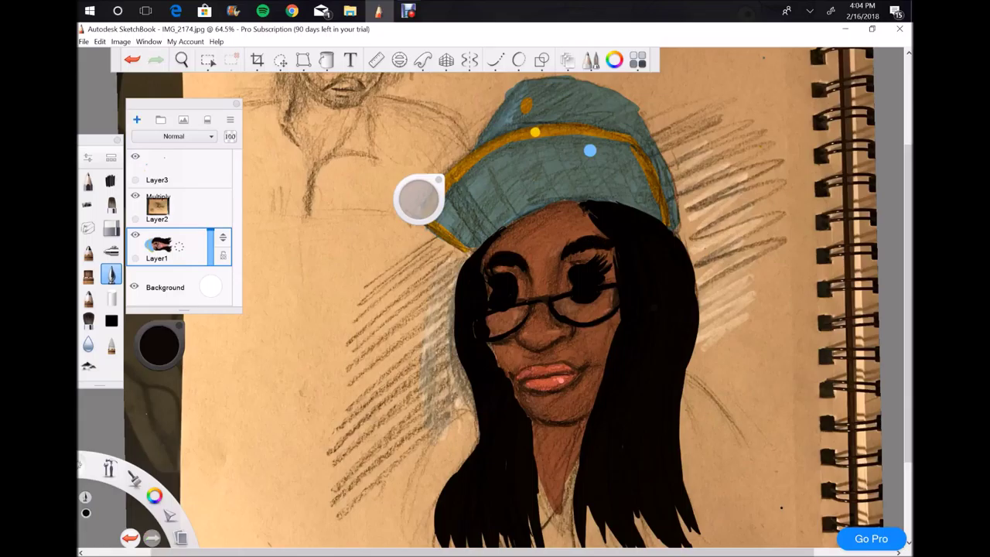
# Step: Add a new layer and brush a faint red blush across the nose
pyautogui.click(136, 119)
pyautogui.click(111, 249)
pyautogui.click(158, 344)
pyautogui.click(179, 414)
pyautogui.moveTo(522, 331); pyautogui.dragTo(557, 341)
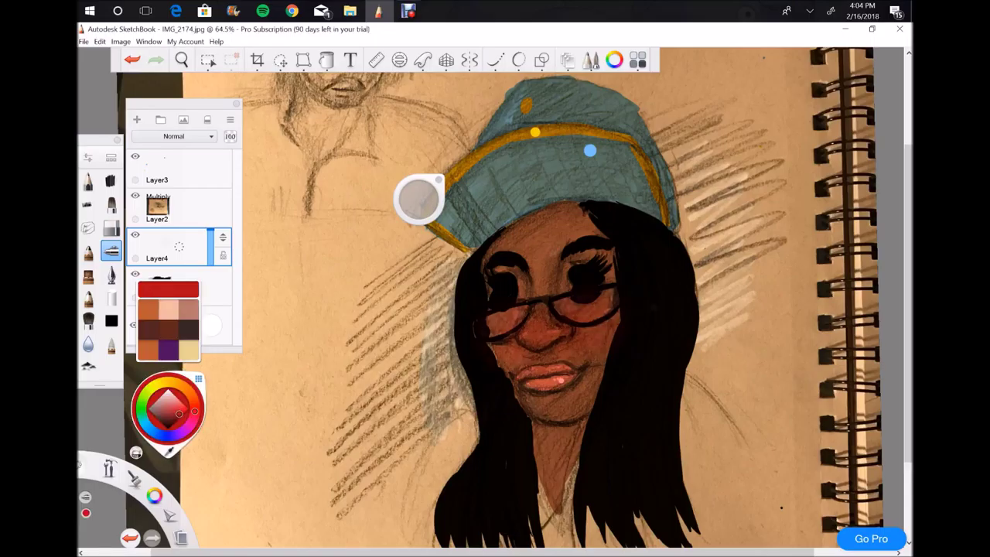
pyautogui.click(129, 538)
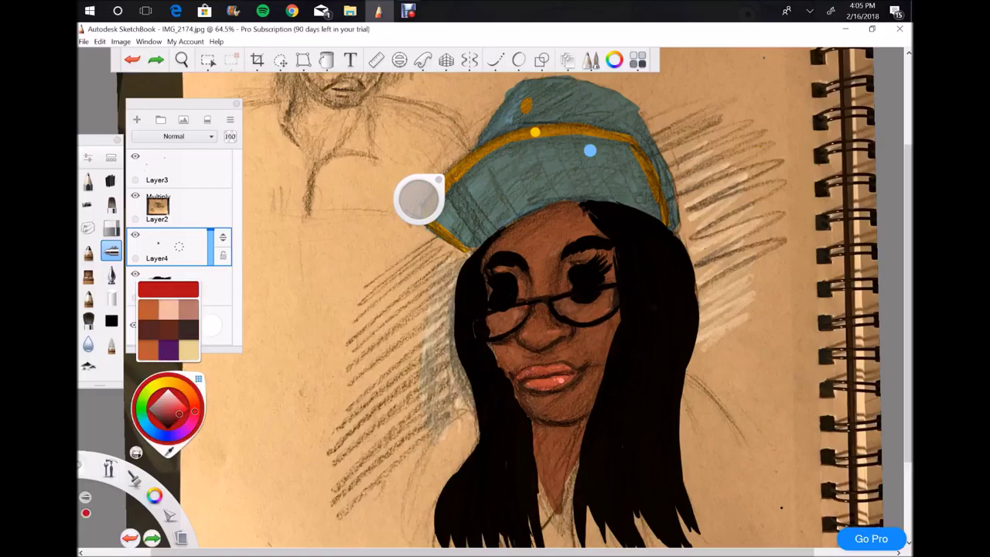
pyautogui.moveTo(527, 331); pyautogui.dragTo(551, 338)
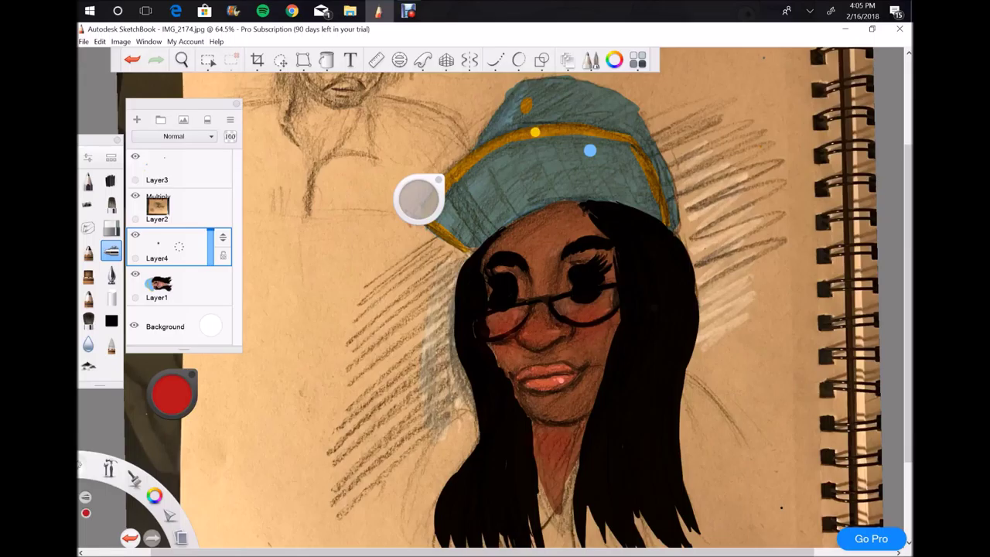
# Step: Change the brush, dismiss the mail notification, and add another layer
pyautogui.click(111, 344)
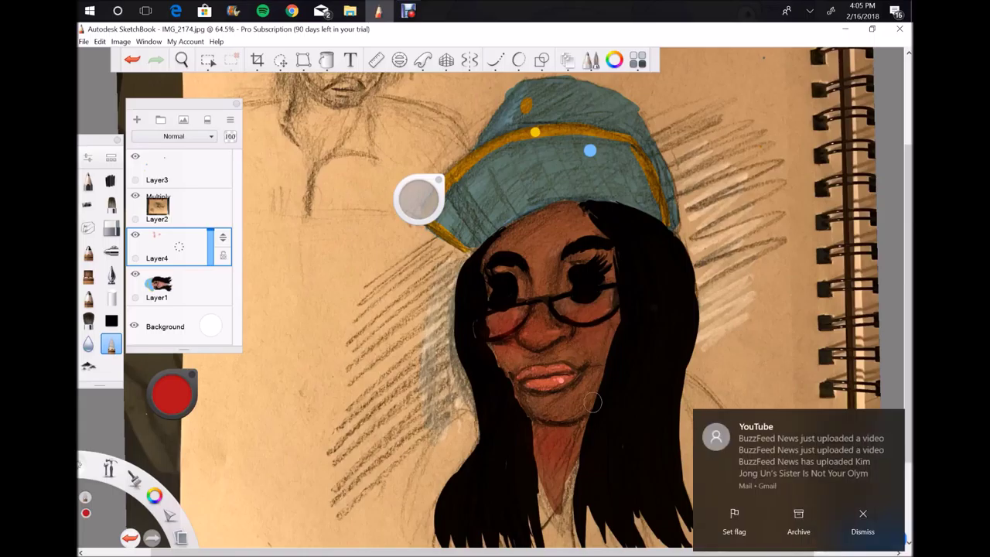
pyautogui.click(862, 522)
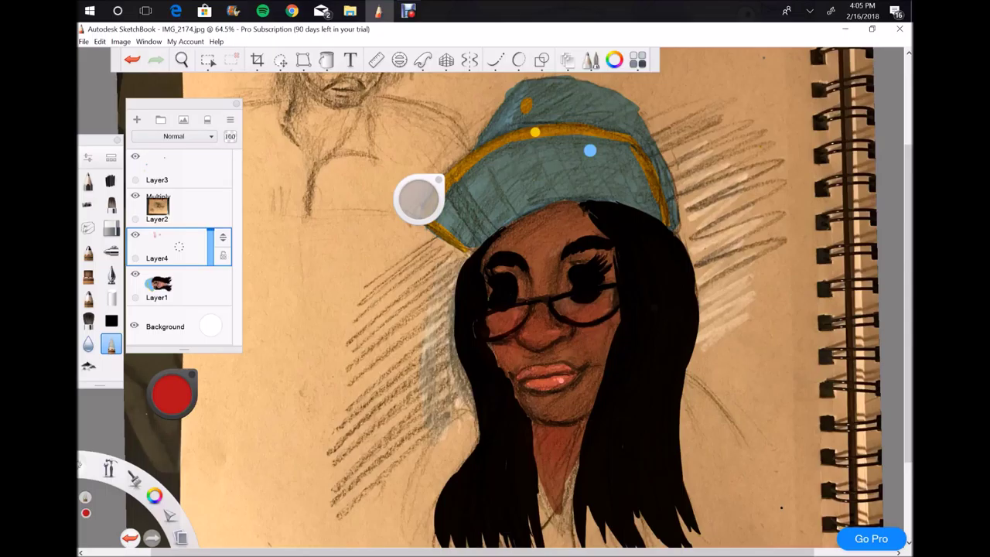
pyautogui.click(136, 119)
# Step: Set the new layer to Screen blending with a tan highlight colour and brush
pyautogui.click(173, 137)
pyautogui.click(165, 214)
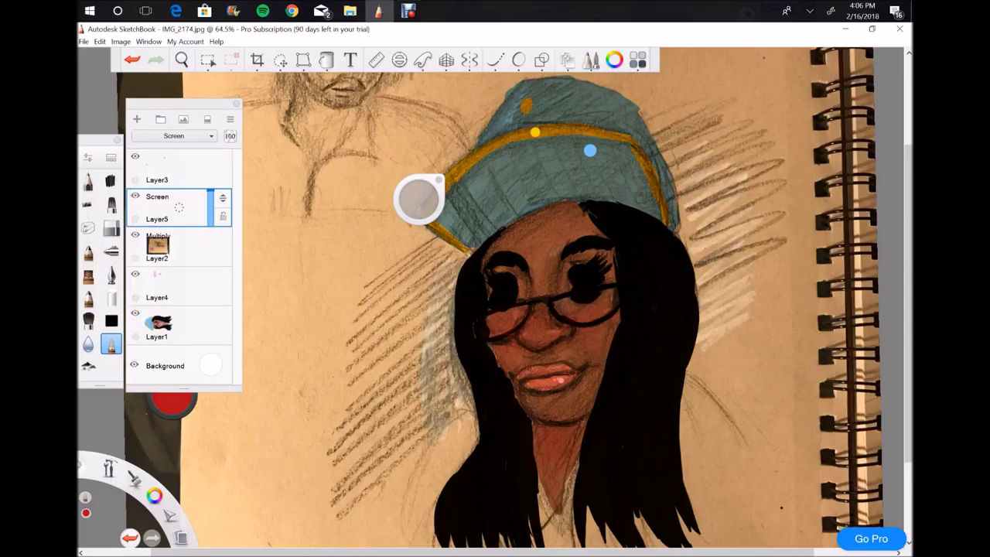
pyautogui.click(265, 462)
pyautogui.click(282, 418)
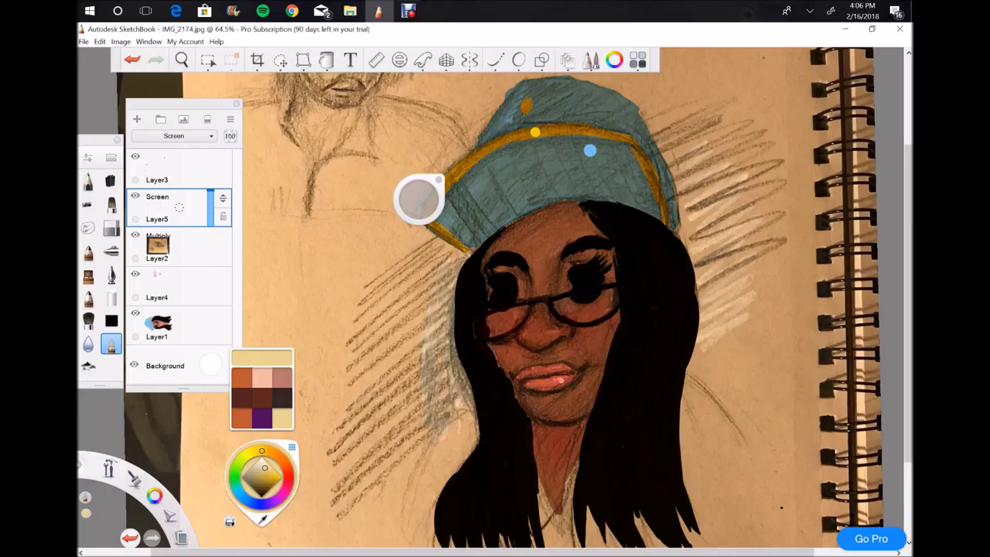
pyautogui.click(110, 250)
pyautogui.click(88, 276)
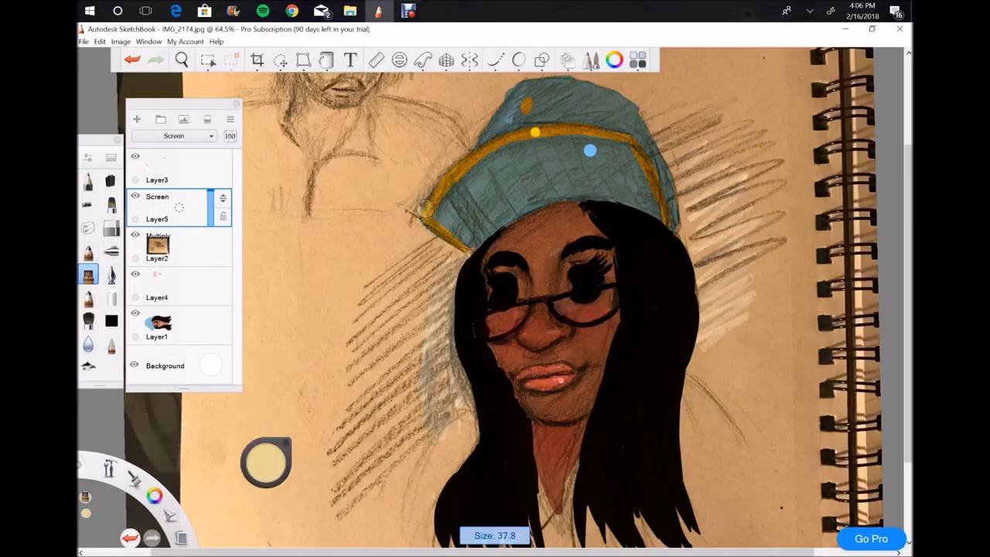
# Step: Add white shine to the eyeglass lenses, removing a stray hair highlight
pyautogui.moveTo(565, 308); pyautogui.dragTo(588, 300)
pyautogui.moveTo(463, 276); pyautogui.dragTo(461, 368)
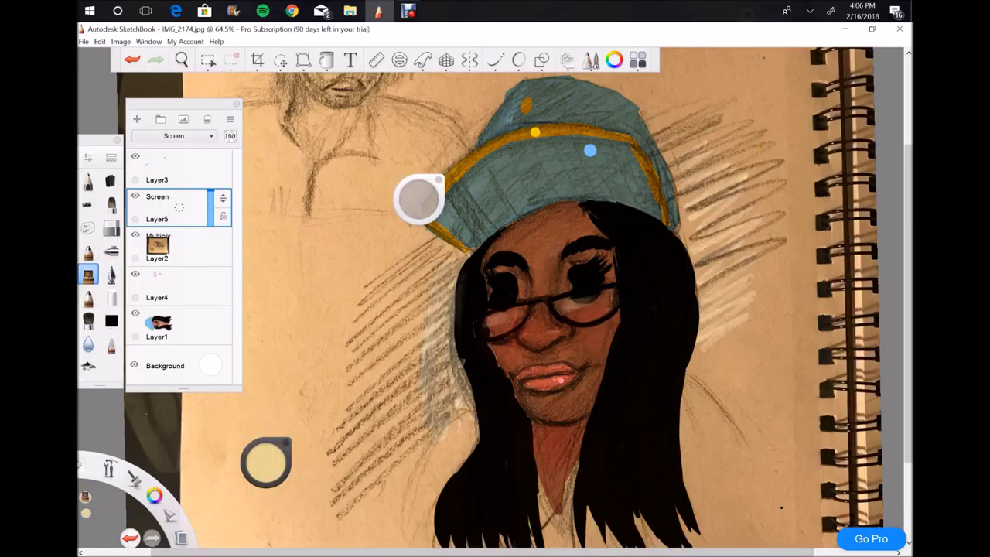
pyautogui.moveTo(469, 309); pyautogui.dragTo(474, 364)
pyautogui.hotkey('ctrl', 'z')
pyautogui.moveTo(266, 462); pyautogui.dragTo(265, 433)
pyautogui.moveTo(568, 309); pyautogui.dragTo(582, 300)
pyautogui.moveTo(484, 328); pyautogui.dragTo(504, 319)
# Step: Add another new layer, Layer6, above the Screen layer
pyautogui.moveTo(590, 150); pyautogui.dragTo(515, 100)
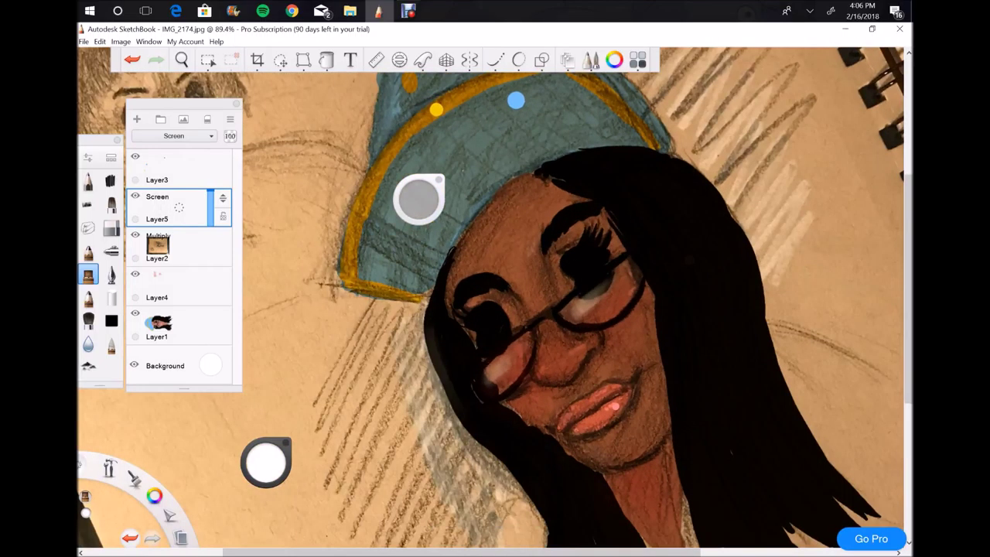
pyautogui.moveTo(516, 100)
pyautogui.mouseDown()
pyautogui.moveTo(678, 250)
pyautogui.moveTo(683, 196)
pyautogui.moveTo(657, 127)
pyautogui.mouseUp()
pyautogui.click(136, 119)
pyautogui.moveTo(265, 461)
pyautogui.mouseDown()
pyautogui.moveTo(265, 487)
pyautogui.moveTo(265, 445)
pyautogui.mouseUp()
pyautogui.click(173, 136)
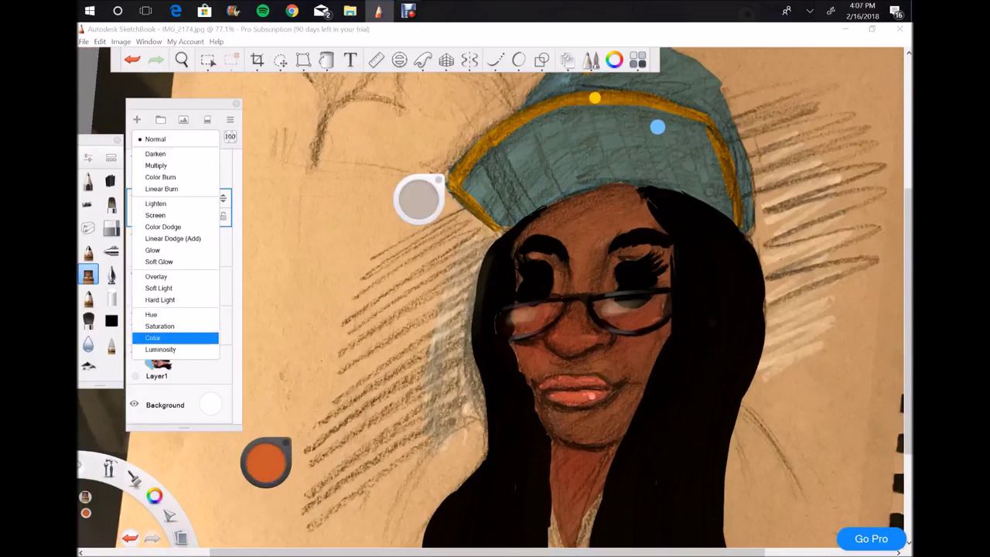
# Step: Set Layer6 to Screen blending and paint orange patches across the hair
pyautogui.click(154, 215)
pyautogui.click(110, 274)
pyautogui.moveTo(677, 285)
pyautogui.mouseDown()
pyautogui.moveTo(680, 369)
pyautogui.moveTo(711, 322)
pyautogui.moveTo(735, 367)
pyautogui.mouseUp()
pyautogui.moveTo(646, 379); pyautogui.dragTo(658, 453)
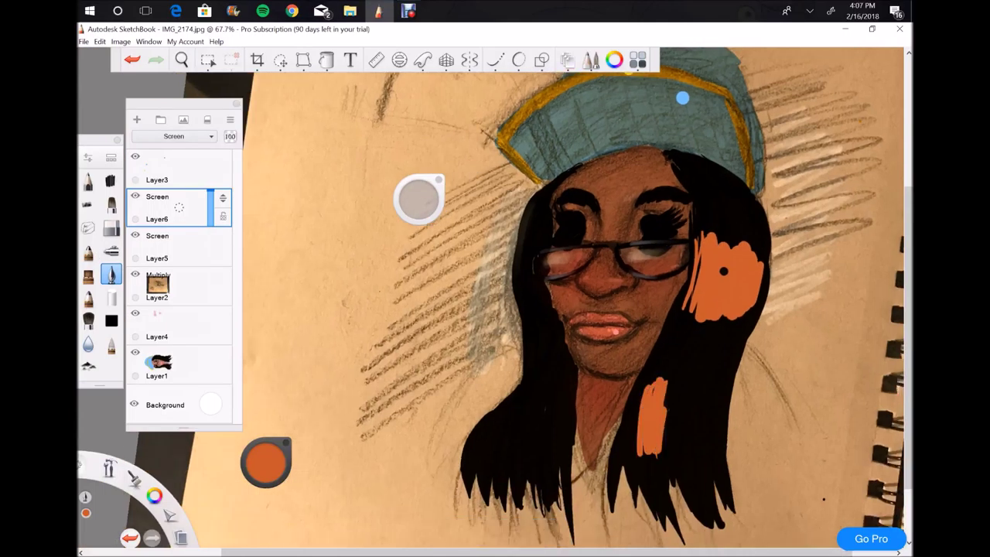
pyautogui.moveTo(677, 375); pyautogui.dragTo(700, 452)
pyautogui.moveTo(517, 240)
pyautogui.mouseDown()
pyautogui.moveTo(520, 298)
pyautogui.moveTo(532, 301)
pyautogui.mouseUp()
pyautogui.moveTo(473, 402)
pyautogui.mouseDown()
pyautogui.moveTo(506, 452)
pyautogui.moveTo(541, 460)
pyautogui.mouseUp()
pyautogui.moveTo(529, 424); pyautogui.dragTo(557, 462)
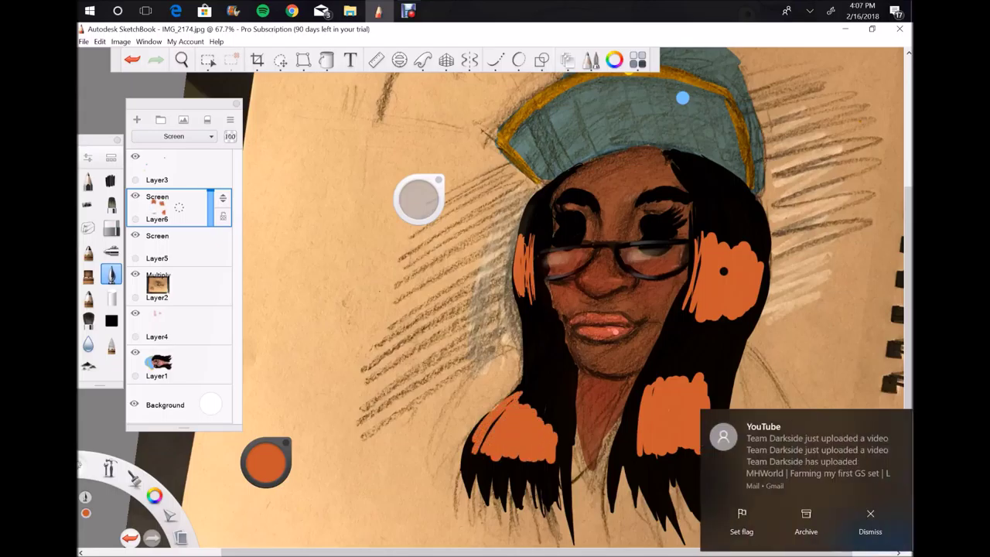
# Step: Paint orange patches on the nose, both cheeks, chin, neck and forehead
pyautogui.moveTo(585, 277); pyautogui.dragTo(611, 280)
pyautogui.moveTo(553, 292); pyautogui.dragTo(570, 308)
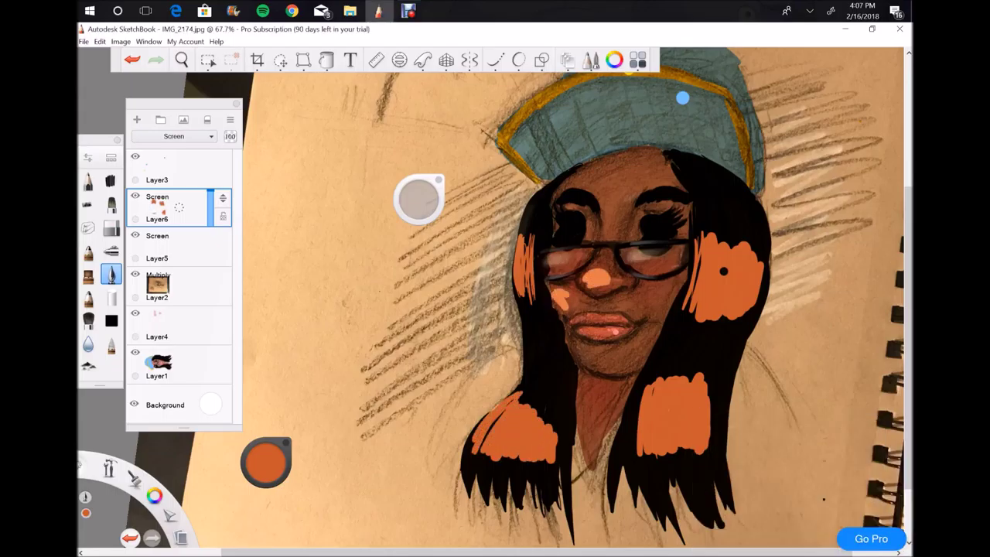
pyautogui.moveTo(642, 288); pyautogui.dragTo(658, 307)
pyautogui.moveTo(584, 356)
pyautogui.mouseDown()
pyautogui.moveTo(619, 361)
pyautogui.moveTo(591, 437)
pyautogui.mouseUp()
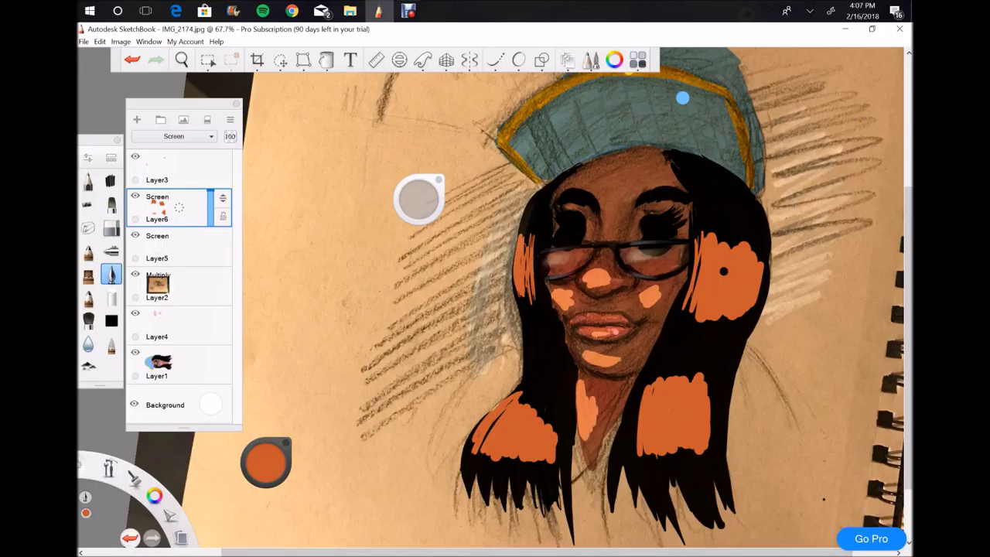
pyautogui.moveTo(594, 174)
pyautogui.mouseDown()
pyautogui.moveTo(638, 172)
pyautogui.moveTo(639, 147)
pyautogui.mouseUp()
# Step: Add light highlight strokes along the hat brim, the hair's left edge and the neck
pyautogui.scroll(-2, 682, 97)
pyautogui.moveTo(543, 244)
pyautogui.mouseDown()
pyautogui.moveTo(655, 173)
pyautogui.moveTo(679, 178)
pyautogui.mouseUp()
pyautogui.moveTo(545, 249)
pyautogui.mouseDown()
pyautogui.moveTo(576, 280)
pyautogui.moveTo(576, 317)
pyautogui.mouseUp()
pyautogui.moveTo(571, 365); pyautogui.dragTo(588, 446)
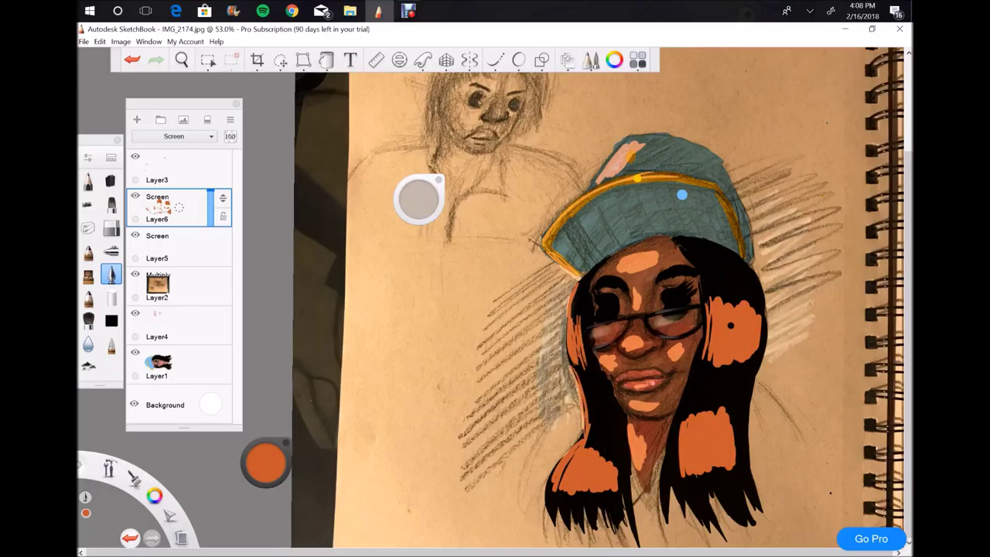
# Step: Set Layer6 opacity to 47%, dab the nose bridge, and check Layer5 before returning
pyautogui.moveTo(179, 207); pyautogui.dragTo(155, 207)
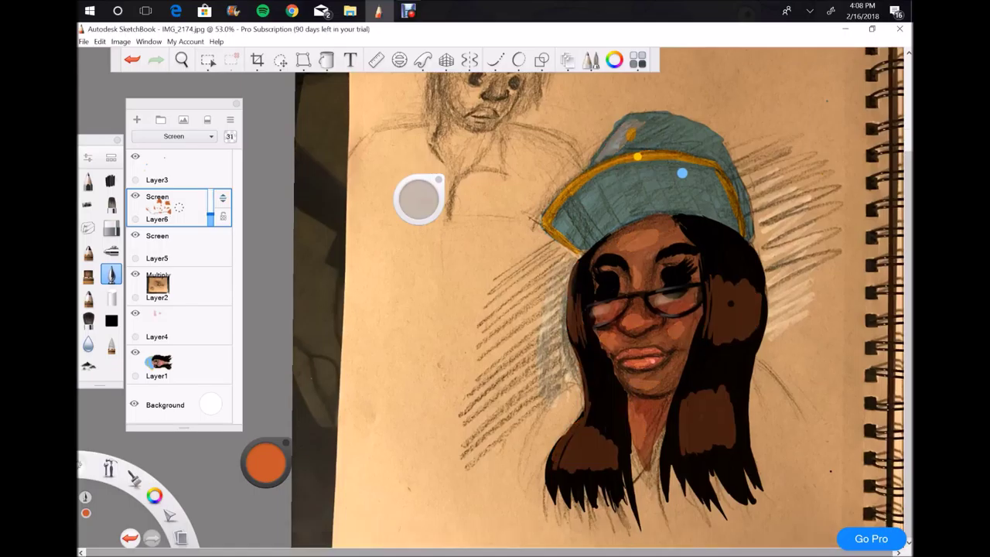
pyautogui.moveTo(179, 207); pyautogui.dragTo(191, 207)
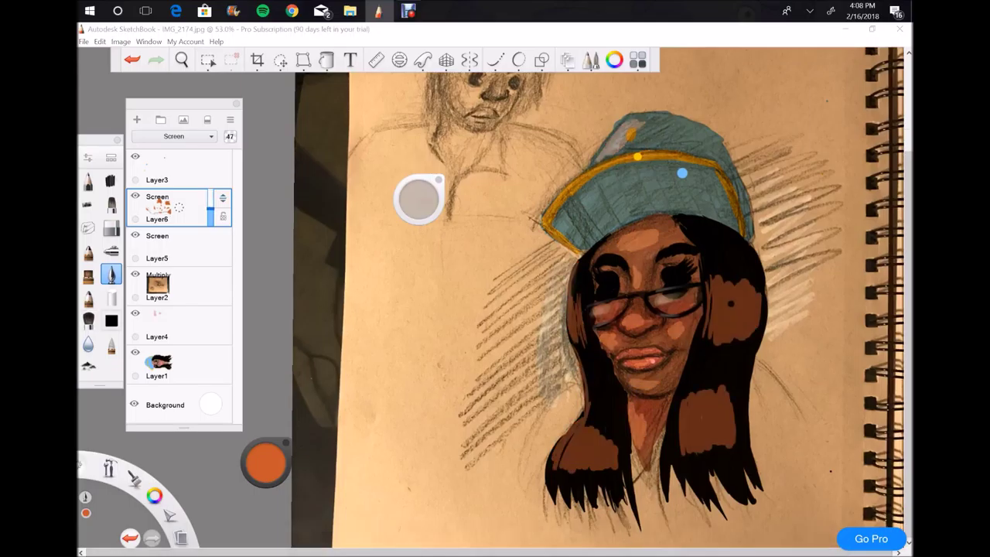
pyautogui.click(111, 344)
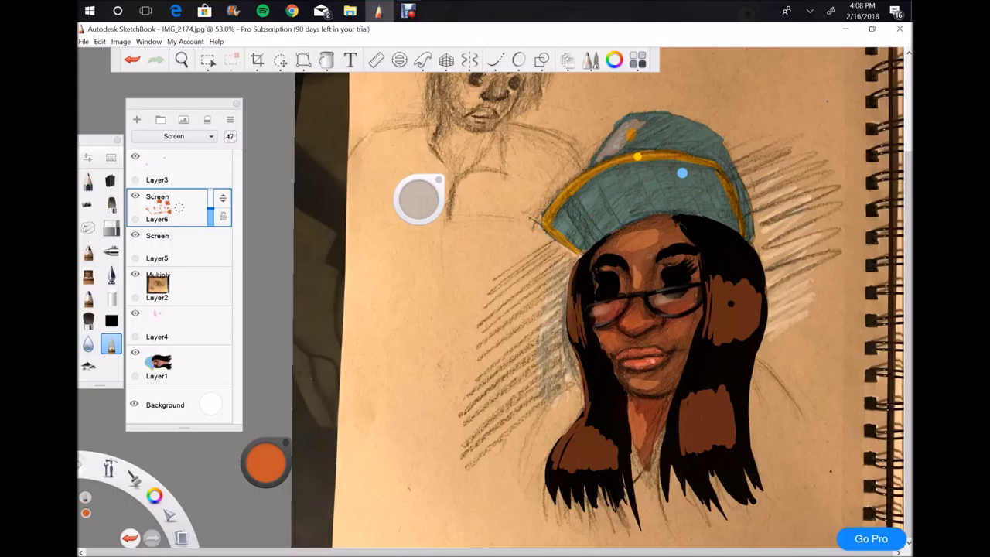
pyautogui.moveTo(634, 274); pyautogui.dragTo(639, 286)
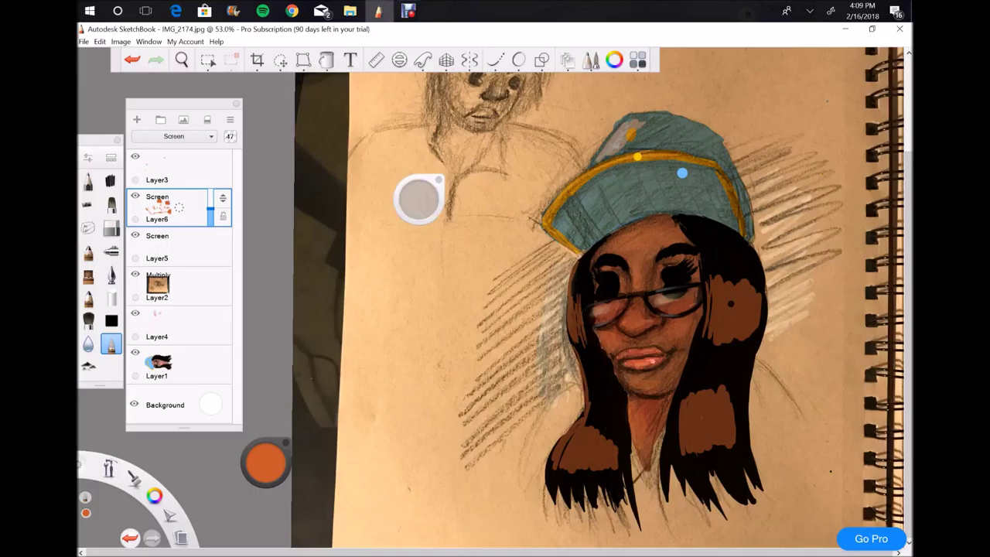
pyautogui.click(171, 246)
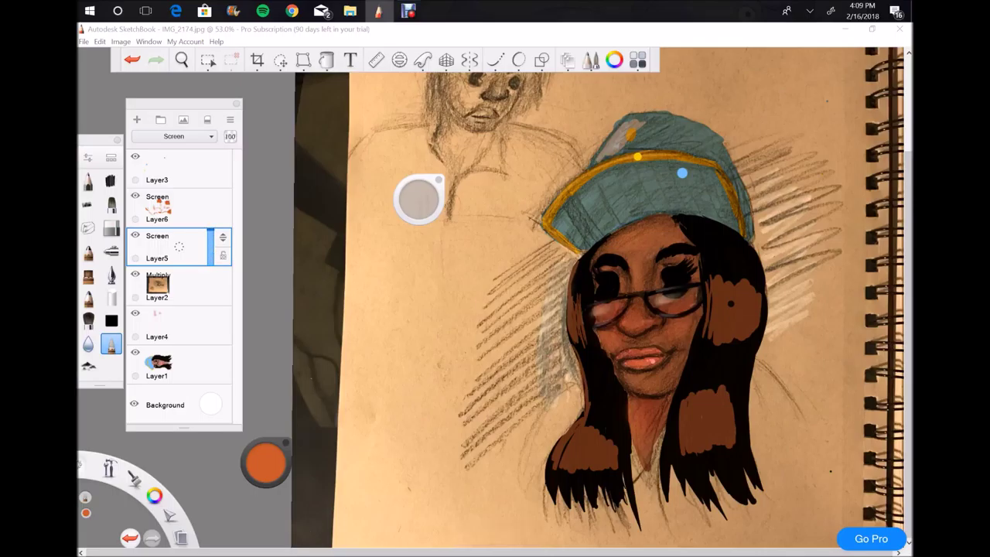
pyautogui.click(179, 206)
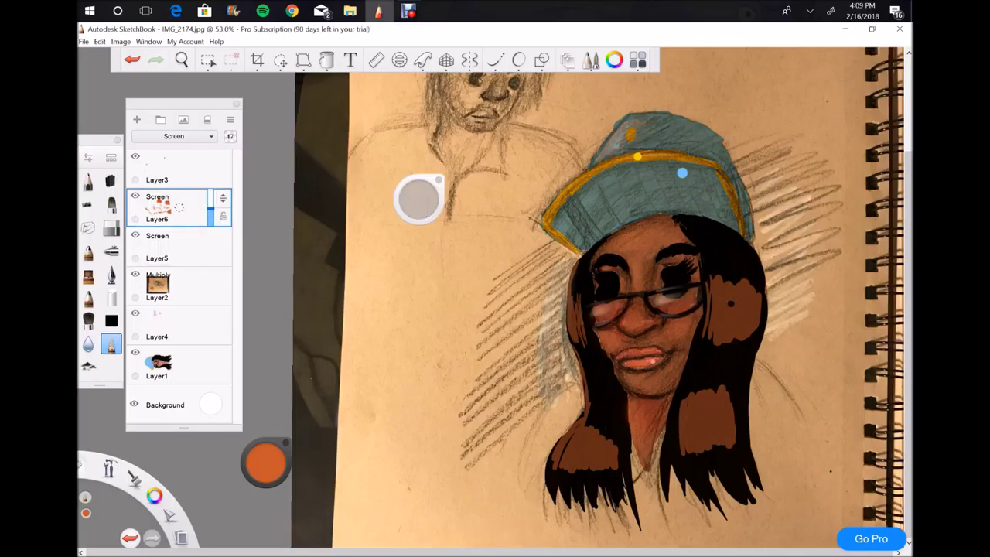
# Step: Blend brown over the hair, cover the light right-side patches, and set Layer6 opacity to 41%
pyautogui.moveTo(594, 413)
pyautogui.mouseDown()
pyautogui.moveTo(588, 445)
pyautogui.moveTo(603, 475)
pyautogui.mouseUp()
pyautogui.moveTo(608, 433)
pyautogui.mouseDown()
pyautogui.moveTo(614, 469)
pyautogui.moveTo(565, 479)
pyautogui.mouseUp()
pyautogui.moveTo(713, 283)
pyautogui.mouseDown()
pyautogui.moveTo(760, 306)
pyautogui.moveTo(758, 332)
pyautogui.moveTo(710, 352)
pyautogui.moveTo(745, 340)
pyautogui.mouseUp()
pyautogui.moveTo(688, 384); pyautogui.dragTo(677, 427)
pyautogui.moveTo(709, 369)
pyautogui.mouseDown()
pyautogui.moveTo(730, 448)
pyautogui.moveTo(704, 463)
pyautogui.mouseUp()
pyautogui.moveTo(682, 422); pyautogui.dragTo(692, 466)
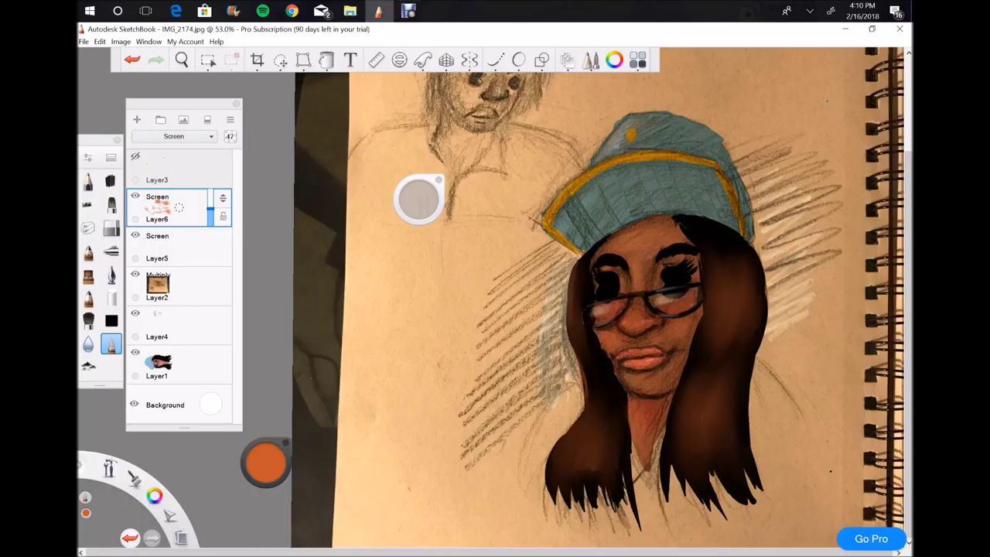
pyautogui.moveTo(223, 198)
pyautogui.mouseDown()
pyautogui.moveTo(223, 159)
pyautogui.moveTo(223, 198)
pyautogui.mouseUp()
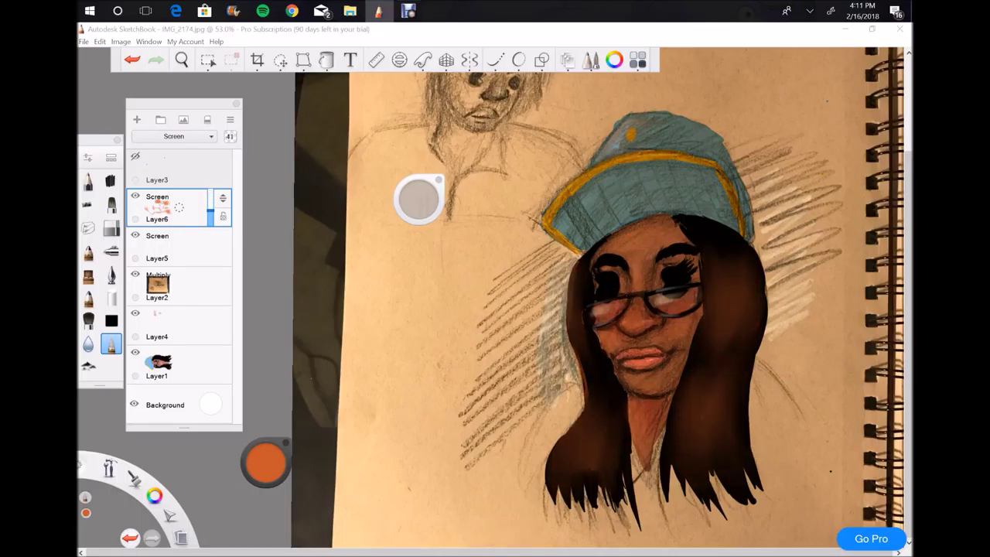
# Step: Add Layer7 with Screen blending, a cream colour and the pen brush
pyautogui.click(136, 119)
pyautogui.click(266, 462)
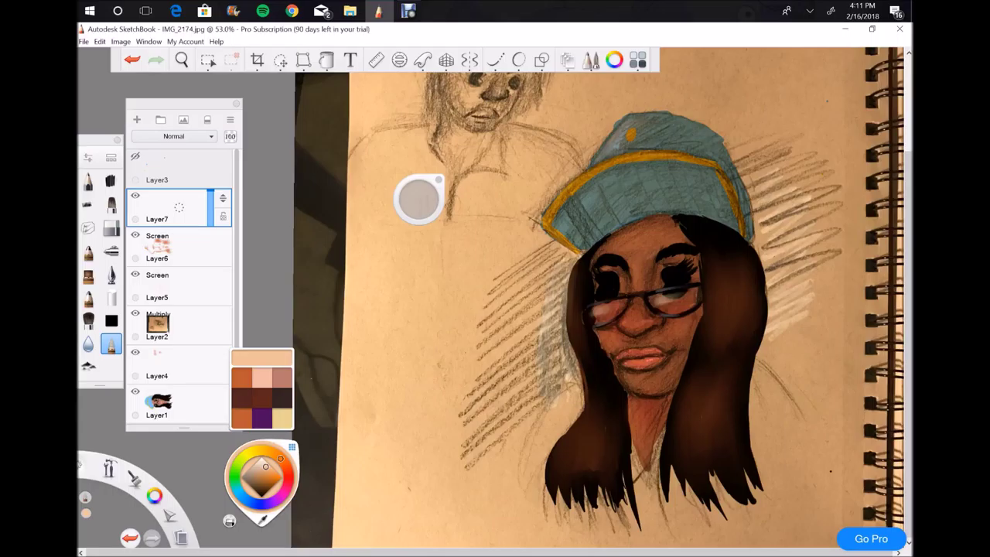
pyautogui.click(111, 275)
pyautogui.click(174, 137)
pyautogui.click(155, 215)
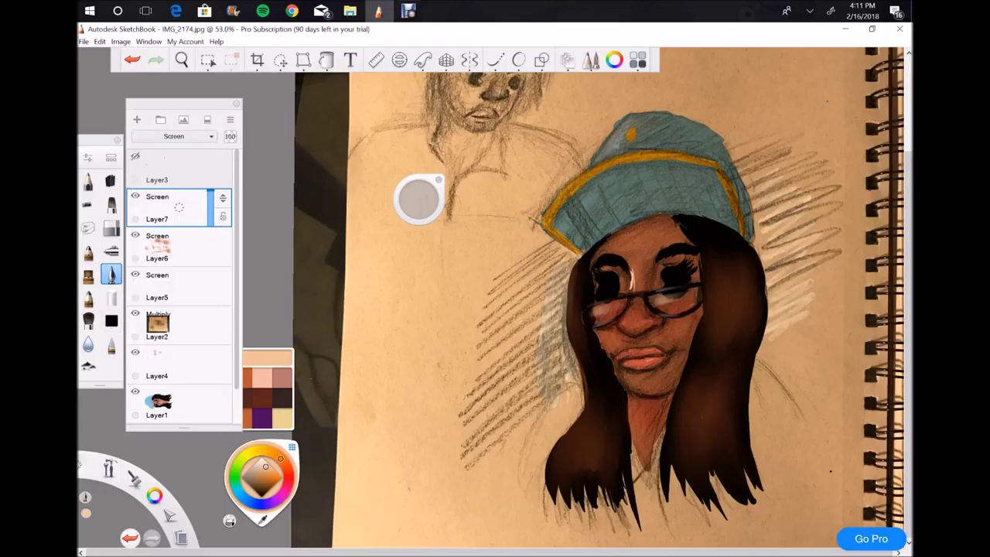
# Step: Paint cream highlights beside the nose, on chin and neck, along both hair sides and the cap edge
pyautogui.moveTo(608, 331)
pyautogui.mouseDown()
pyautogui.moveTo(599, 349)
pyautogui.moveTo(667, 342)
pyautogui.mouseUp()
pyautogui.moveTo(622, 374)
pyautogui.mouseDown()
pyautogui.moveTo(645, 387)
pyautogui.moveTo(643, 450)
pyautogui.mouseUp()
pyautogui.moveTo(570, 267)
pyautogui.mouseDown()
pyautogui.moveTo(572, 328)
pyautogui.moveTo(578, 318)
pyautogui.moveTo(593, 370)
pyautogui.mouseUp()
pyautogui.moveTo(586, 421); pyautogui.dragTo(570, 458)
pyautogui.moveTo(591, 433)
pyautogui.mouseDown()
pyautogui.moveTo(579, 462)
pyautogui.moveTo(590, 467)
pyautogui.mouseUp()
pyautogui.moveTo(706, 261); pyautogui.dragTo(707, 339)
pyautogui.moveTo(721, 263); pyautogui.dragTo(724, 334)
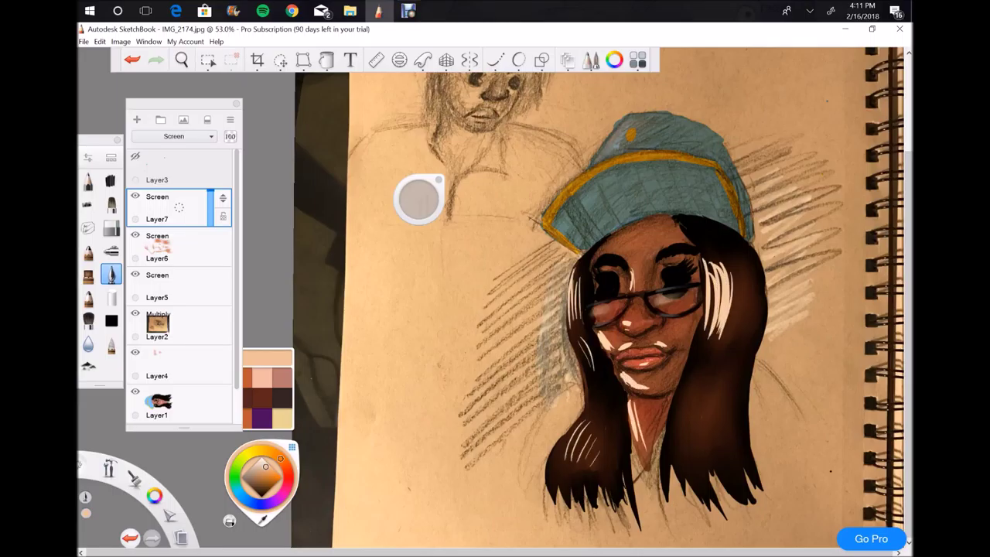
pyautogui.moveTo(684, 387)
pyautogui.mouseDown()
pyautogui.moveTo(688, 463)
pyautogui.moveTo(699, 456)
pyautogui.mouseUp()
pyautogui.moveTo(725, 418); pyautogui.dragTo(729, 464)
pyautogui.moveTo(572, 262)
pyautogui.mouseDown()
pyautogui.moveTo(542, 222)
pyautogui.moveTo(611, 159)
pyautogui.moveTo(642, 104)
pyautogui.mouseUp()
# Step: Lower Layer7 opacity to 56% and soft-blend the cheek and hair highlights
pyautogui.moveTo(229, 136); pyautogui.dragTo(201, 136)
pyautogui.click(111, 344)
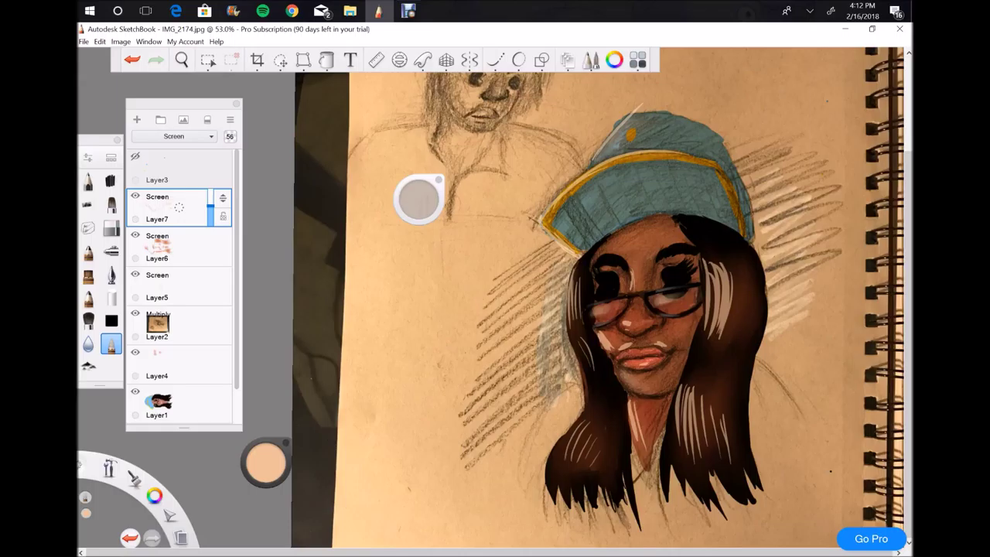
pyautogui.moveTo(623, 347); pyautogui.dragTo(602, 337)
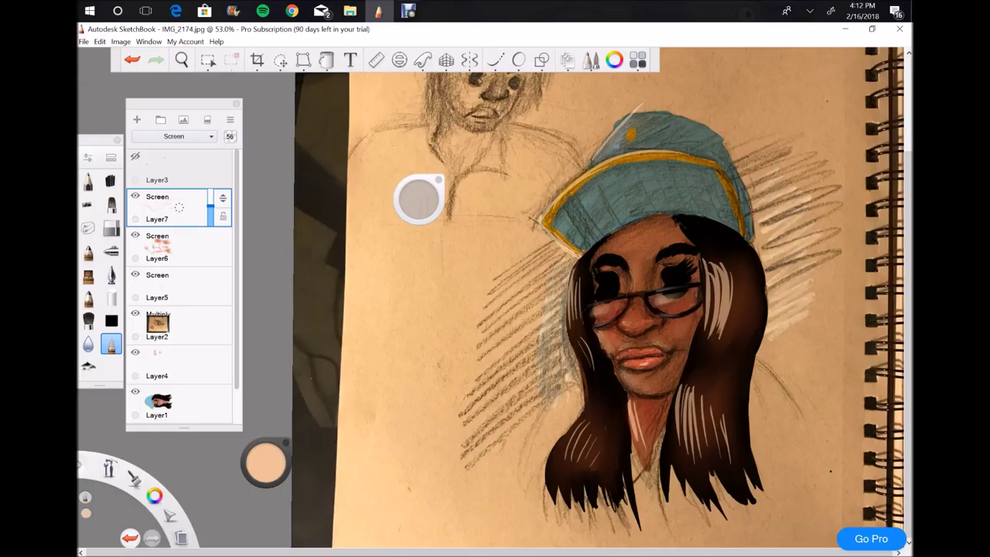
pyautogui.moveTo(572, 270)
pyautogui.mouseDown()
pyautogui.moveTo(569, 325)
pyautogui.moveTo(577, 319)
pyautogui.moveTo(581, 368)
pyautogui.mouseUp()
pyautogui.moveTo(588, 424); pyautogui.dragTo(568, 459)
pyautogui.moveTo(717, 254)
pyautogui.mouseDown()
pyautogui.moveTo(729, 325)
pyautogui.moveTo(727, 311)
pyautogui.mouseUp()
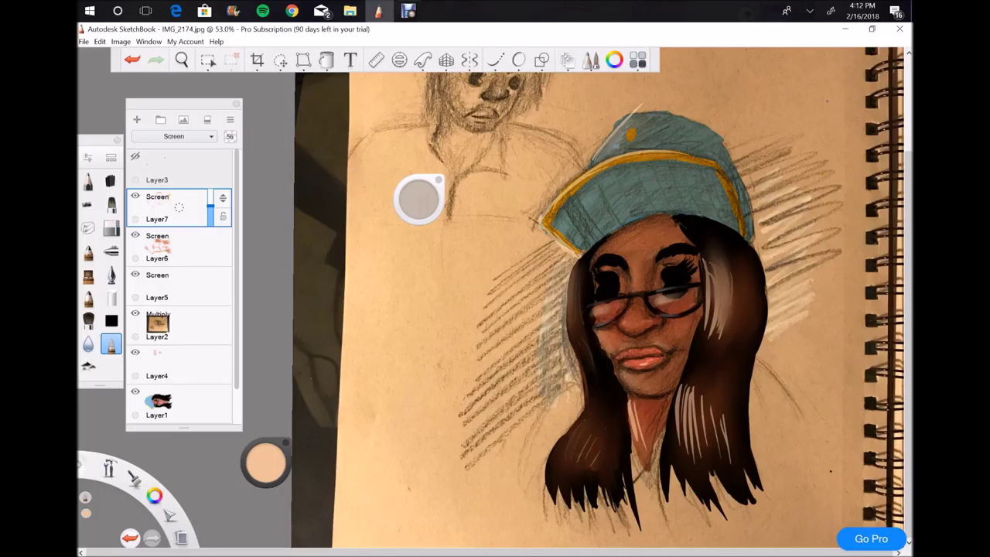
pyautogui.moveTo(709, 260); pyautogui.dragTo(718, 340)
# Step: Tone down the cap highlights and soften the hair and neck highlights below the mouth
pyautogui.moveTo(574, 230); pyautogui.dragTo(551, 249)
pyautogui.moveTo(602, 164); pyautogui.dragTo(546, 212)
pyautogui.moveTo(681, 153); pyautogui.dragTo(589, 172)
pyautogui.moveTo(632, 115); pyautogui.dragTo(599, 153)
pyautogui.moveTo(689, 375)
pyautogui.mouseDown()
pyautogui.moveTo(689, 442)
pyautogui.moveTo(679, 444)
pyautogui.mouseUp()
pyautogui.moveTo(693, 396); pyautogui.dragTo(712, 441)
pyautogui.moveTo(640, 408); pyautogui.dragTo(632, 438)
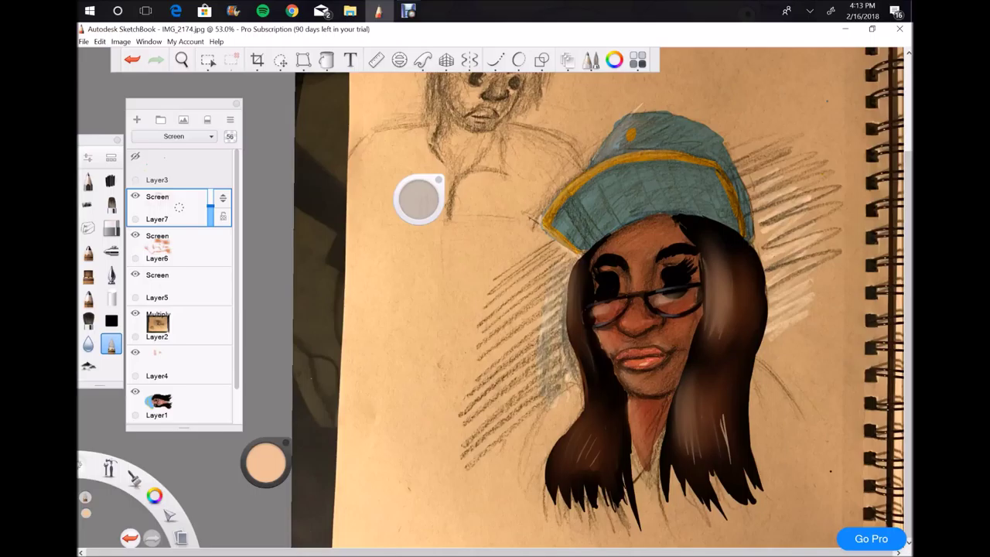
# Step: Undo twice, redo once, add empty Layer8, and load a deep red-brown swatch
pyautogui.hotkey('ctrl', 'z')
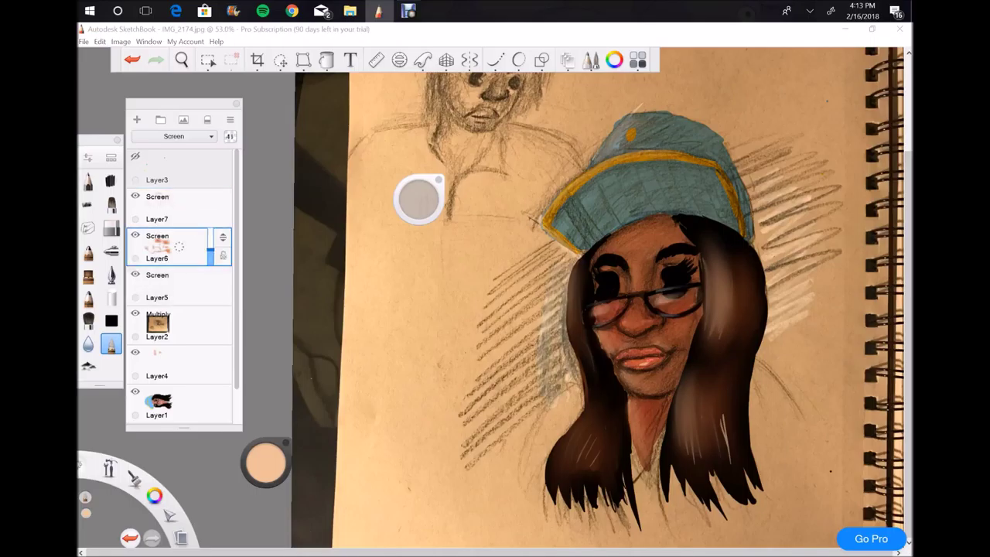
pyautogui.hotkey('ctrl', 'z')
pyautogui.hotkey('ctrl', 'y')
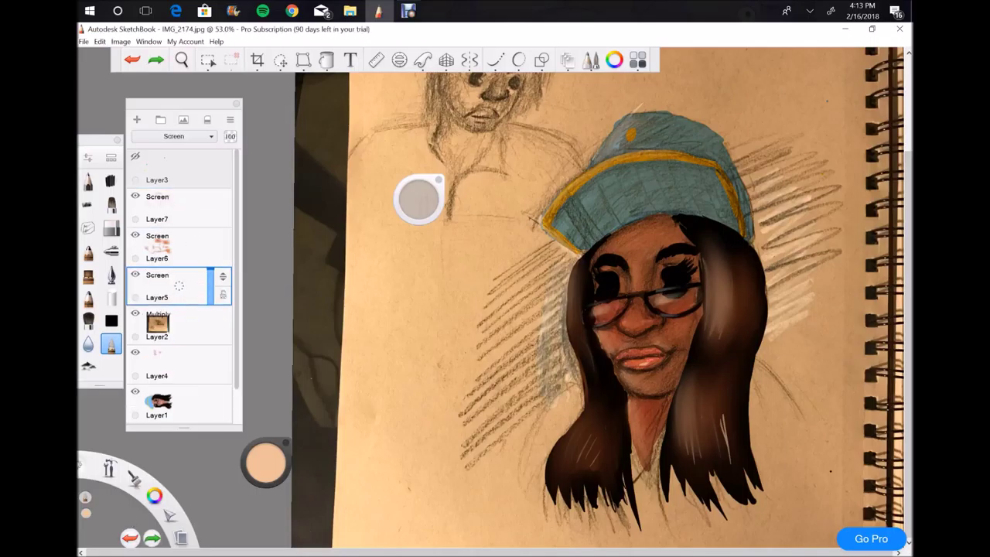
pyautogui.hotkey('ctrl', 'shift', 'n')
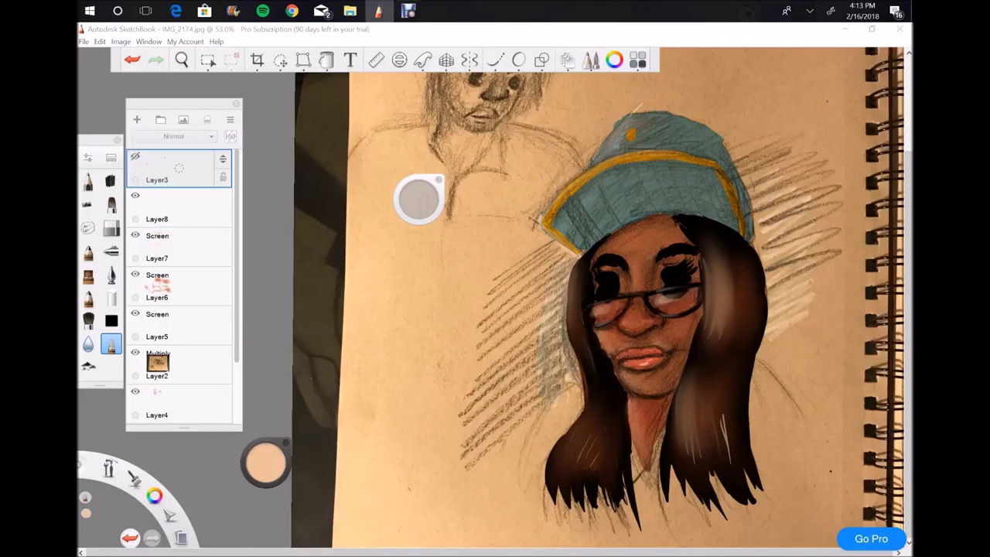
pyautogui.click(264, 462)
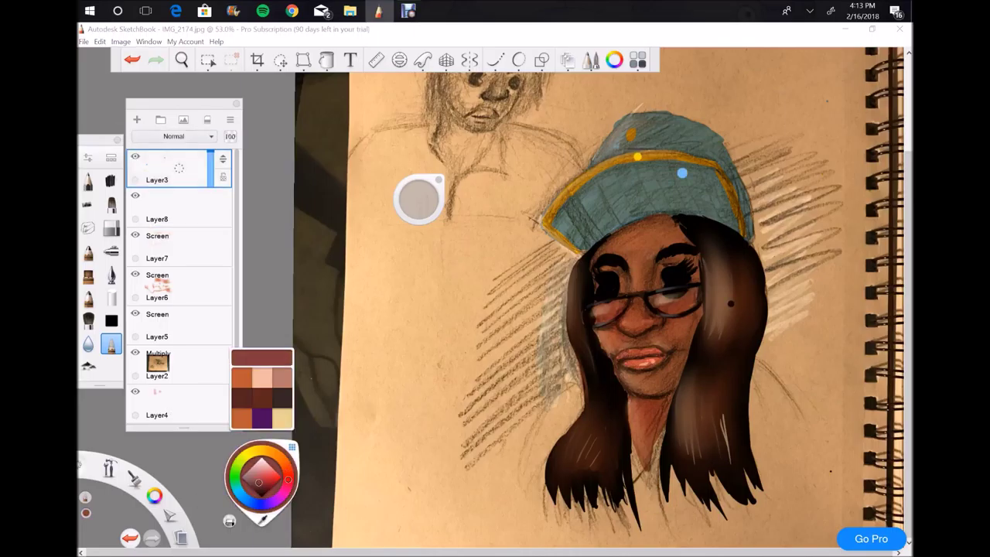
pyautogui.click(110, 275)
pyautogui.hotkey('ctrl', 'z')
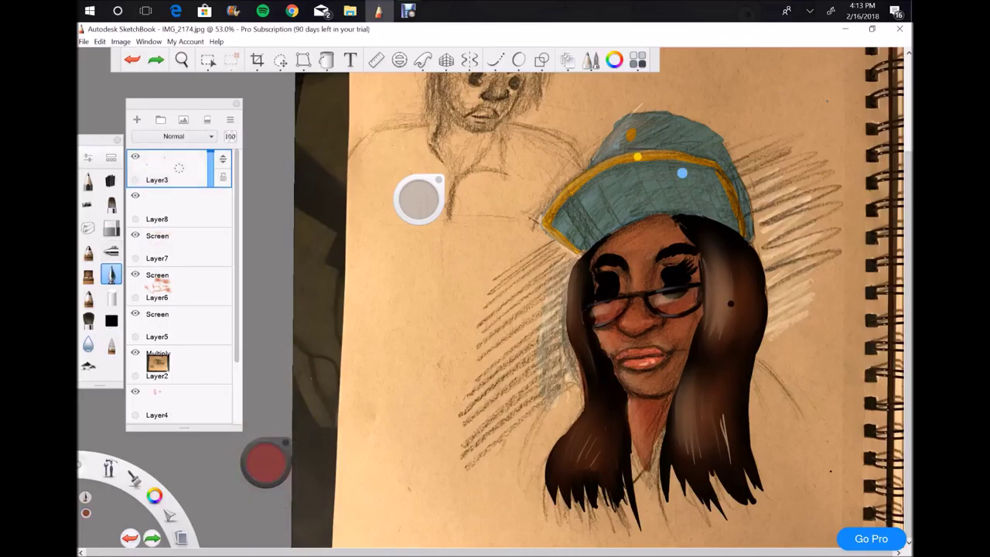
# Step: Shade the nose bridge, right hair and right side of the cap in red-brown
pyautogui.hotkey('ctrl', 'y')
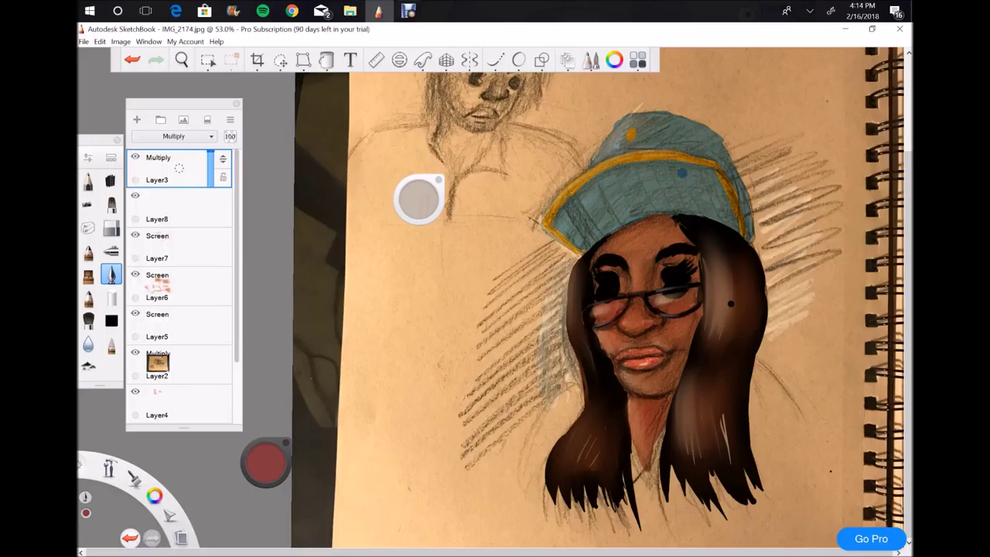
pyautogui.hotkey('ctrl', 'y')
pyautogui.hotkey('ctrl', 'y')
pyautogui.moveTo(653, 265); pyautogui.dragTo(649, 316)
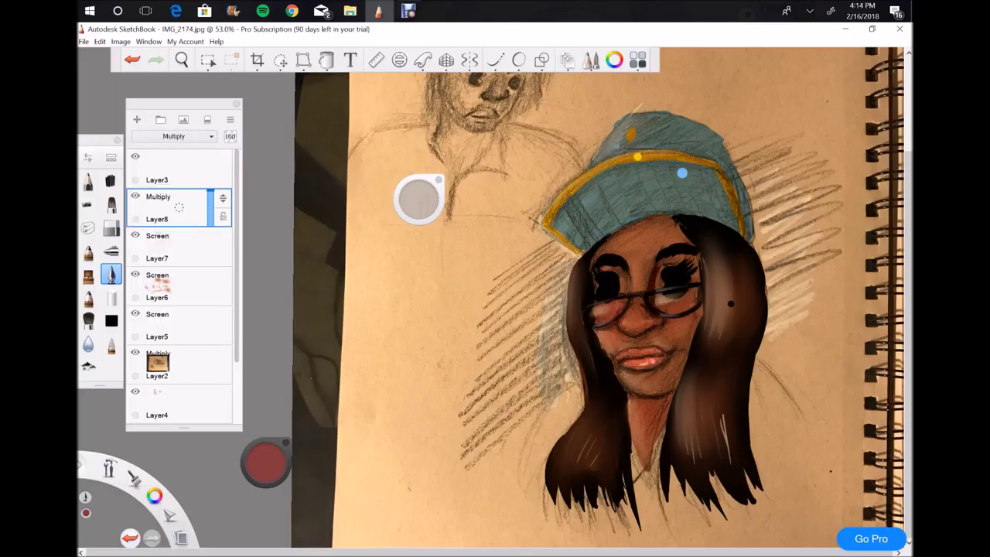
pyautogui.moveTo(757, 240)
pyautogui.mouseDown()
pyautogui.moveTo(748, 348)
pyautogui.moveTo(716, 460)
pyautogui.mouseUp()
pyautogui.moveTo(738, 255); pyautogui.dragTo(730, 341)
pyautogui.moveTo(710, 128); pyautogui.dragTo(749, 232)
pyautogui.moveTo(723, 170)
pyautogui.mouseDown()
pyautogui.moveTo(707, 228)
pyautogui.moveTo(670, 164)
pyautogui.mouseUp()
pyautogui.moveTo(657, 202)
pyautogui.mouseDown()
pyautogui.moveTo(716, 128)
pyautogui.moveTo(747, 236)
pyautogui.mouseUp()
# Step: Shade the cheeks under the glasses, nose bridge, forehead, left hair edge and cap top
pyautogui.moveTo(671, 395)
pyautogui.mouseDown()
pyautogui.moveTo(696, 322)
pyautogui.moveTo(656, 298)
pyautogui.mouseUp()
pyautogui.moveTo(688, 325); pyautogui.dragTo(596, 307)
pyautogui.moveTo(617, 325); pyautogui.dragTo(597, 333)
pyautogui.moveTo(648, 260); pyautogui.dragTo(651, 291)
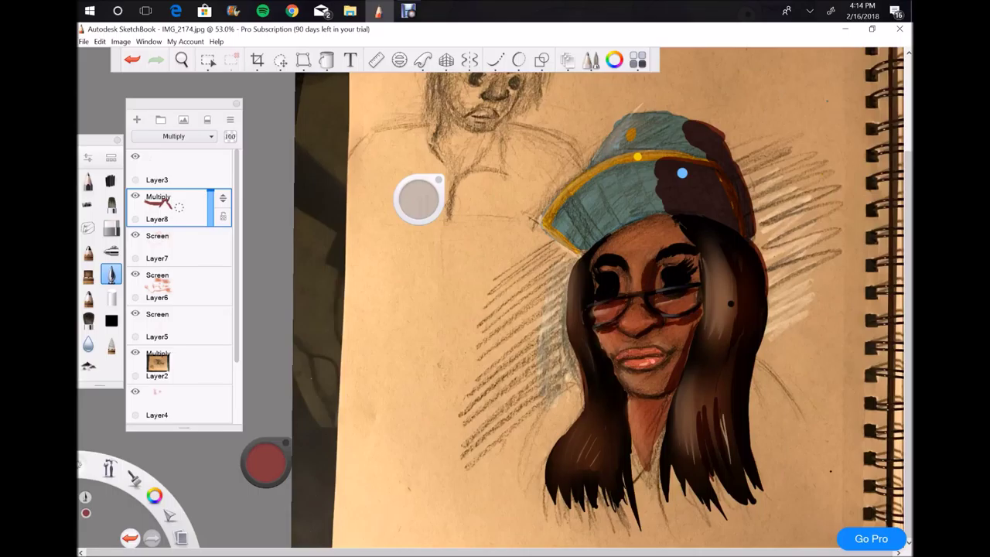
pyautogui.moveTo(696, 255); pyautogui.dragTo(695, 270)
pyautogui.moveTo(595, 270)
pyautogui.mouseDown()
pyautogui.moveTo(603, 364)
pyautogui.moveTo(634, 468)
pyautogui.mouseUp()
pyautogui.moveTo(657, 220)
pyautogui.mouseDown()
pyautogui.moveTo(601, 238)
pyautogui.moveTo(642, 166)
pyautogui.mouseUp()
pyautogui.moveTo(704, 154); pyautogui.dragTo(646, 116)
# Step: Darken the right side of the hair and set Layer8 opacity to 32%
pyautogui.moveTo(719, 263); pyautogui.dragTo(727, 433)
pyautogui.moveTo(727, 387); pyautogui.dragTo(715, 464)
pyautogui.moveTo(708, 325); pyautogui.dragTo(696, 464)
pyautogui.moveTo(715, 252); pyautogui.dragTo(696, 433)
pyautogui.moveTo(210, 193); pyautogui.dragTo(209, 215)
pyautogui.click(111, 345)
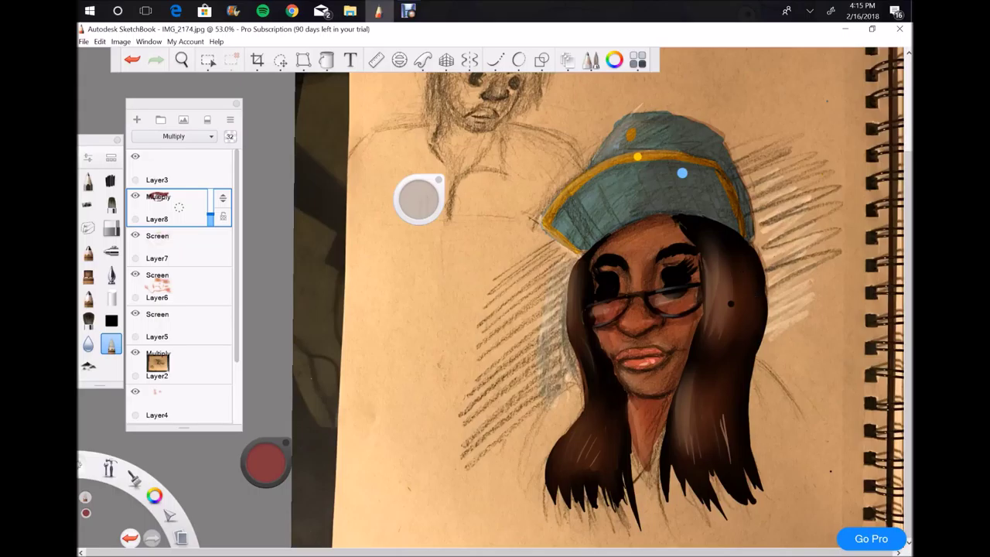
# Step: Hide Layer3, raise Layer8 opacity to 47%, and add a new Multiply Layer9
pyautogui.click(135, 156)
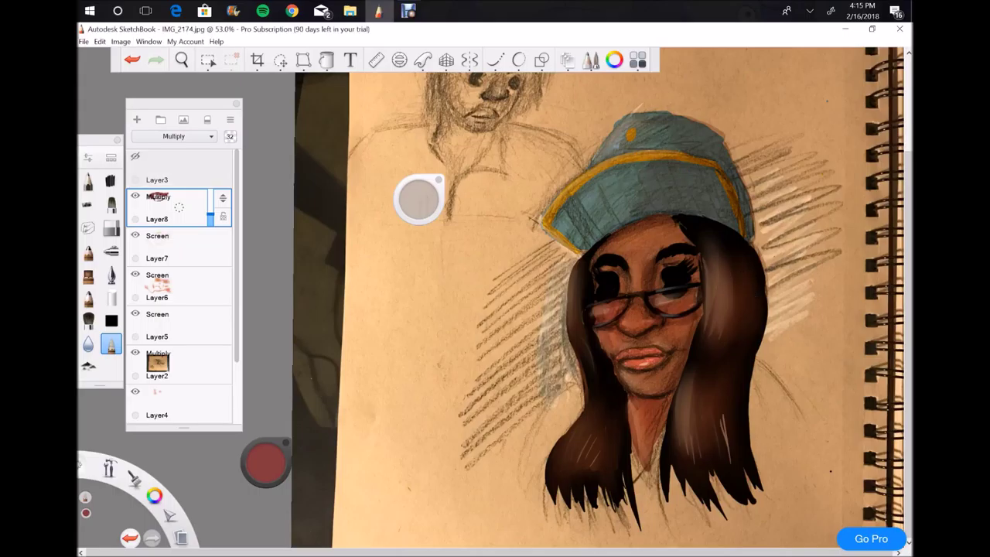
pyautogui.moveTo(210, 215); pyautogui.dragTo(210, 210)
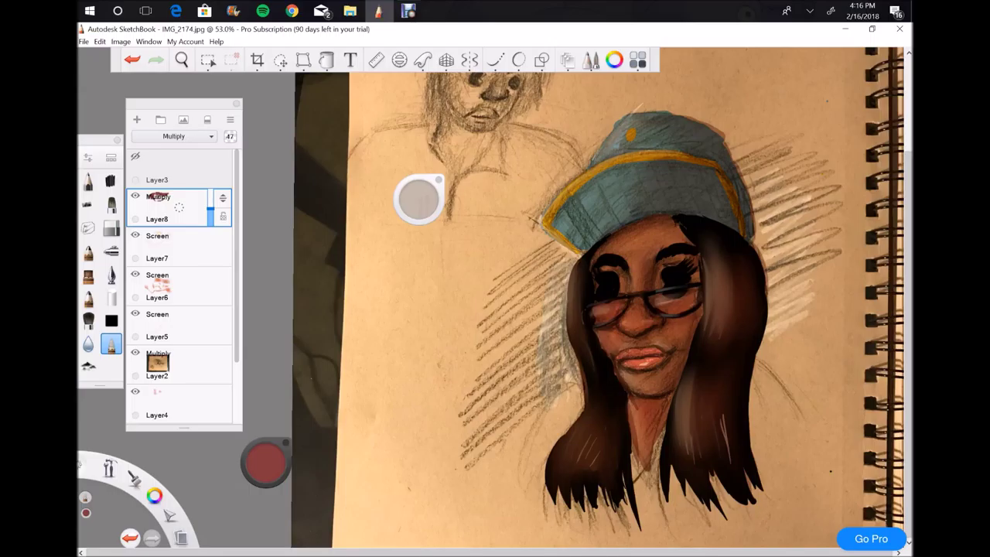
pyautogui.click(111, 274)
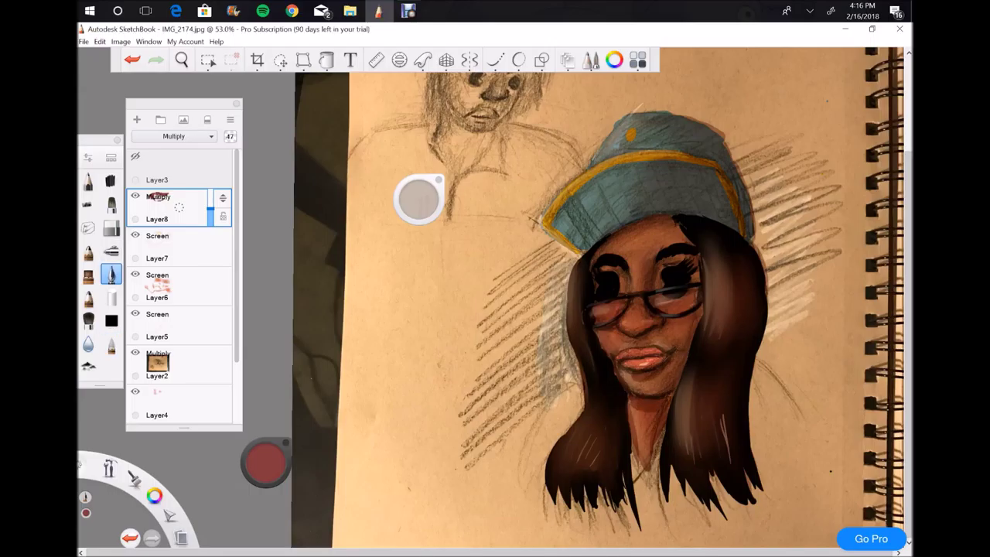
pyautogui.click(110, 344)
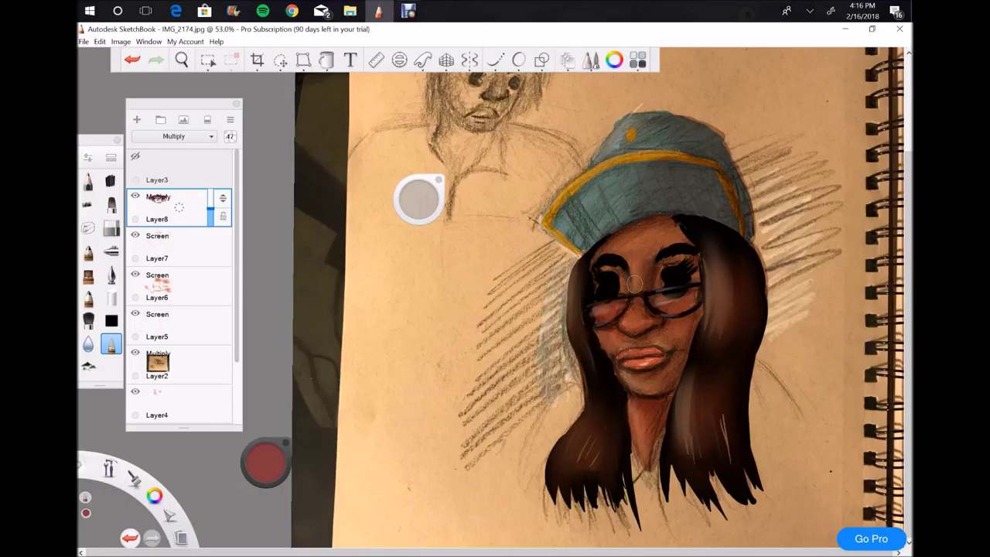
pyautogui.click(137, 120)
pyautogui.click(265, 461)
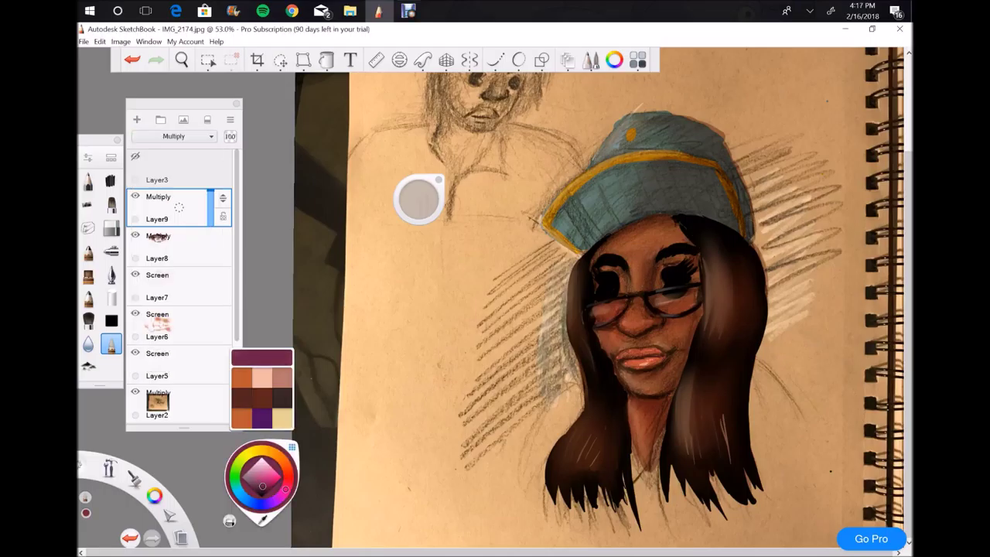
# Step: Shade the right cheek and jaw, forehead, nose bridge and left cheek in dark red
pyautogui.click(110, 274)
pyautogui.moveTo(644, 308)
pyautogui.mouseDown()
pyautogui.moveTo(645, 324)
pyautogui.moveTo(656, 320)
pyautogui.moveTo(677, 357)
pyautogui.mouseUp()
pyautogui.hotkey('ctrl', 'z')
pyautogui.moveTo(700, 319)
pyautogui.mouseDown()
pyautogui.moveTo(666, 394)
pyautogui.moveTo(646, 408)
pyautogui.mouseUp()
pyautogui.moveTo(671, 218)
pyautogui.mouseDown()
pyautogui.moveTo(602, 246)
pyautogui.moveTo(630, 292)
pyautogui.moveTo(607, 326)
pyautogui.mouseUp()
pyautogui.moveTo(595, 274); pyautogui.dragTo(597, 294)
pyautogui.moveTo(611, 311)
pyautogui.mouseDown()
pyautogui.moveTo(603, 390)
pyautogui.moveTo(627, 465)
pyautogui.mouseUp()
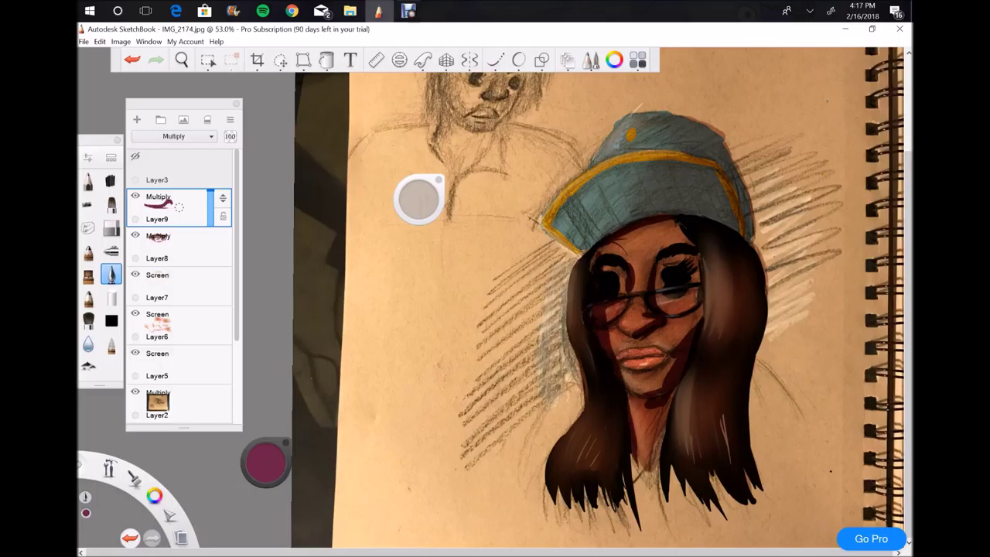
# Step: Darken the left hair edge, the top and right half of the hat, and strokes down the face
pyautogui.moveTo(576, 273); pyautogui.dragTo(590, 365)
pyautogui.moveTo(594, 427); pyautogui.dragTo(580, 471)
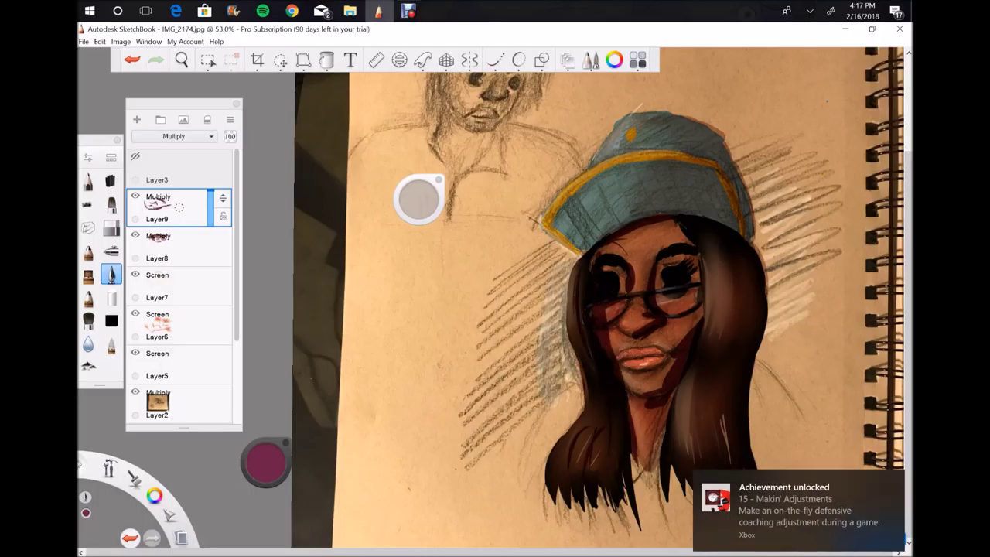
pyautogui.moveTo(595, 430); pyautogui.dragTo(576, 475)
pyautogui.moveTo(654, 114); pyautogui.dragTo(739, 198)
pyautogui.moveTo(721, 150)
pyautogui.mouseDown()
pyautogui.moveTo(750, 234)
pyautogui.moveTo(736, 214)
pyautogui.mouseUp()
pyautogui.moveTo(712, 151)
pyautogui.mouseDown()
pyautogui.moveTo(751, 240)
pyautogui.moveTo(680, 163)
pyautogui.mouseUp()
pyautogui.moveTo(719, 219); pyautogui.dragTo(648, 171)
pyautogui.moveTo(730, 177)
pyautogui.mouseDown()
pyautogui.moveTo(657, 115)
pyautogui.moveTo(645, 211)
pyautogui.moveTo(689, 341)
pyautogui.mouseUp()
pyautogui.moveTo(652, 226); pyautogui.dragTo(657, 434)
pyautogui.moveTo(659, 390); pyautogui.dragTo(662, 461)
# Step: Adjust Layer9's opacity, settling at 36%
pyautogui.moveTo(209, 194)
pyautogui.mouseDown()
pyautogui.moveTo(210, 222)
pyautogui.moveTo(210, 210)
pyautogui.mouseUp()
pyautogui.click(111, 344)
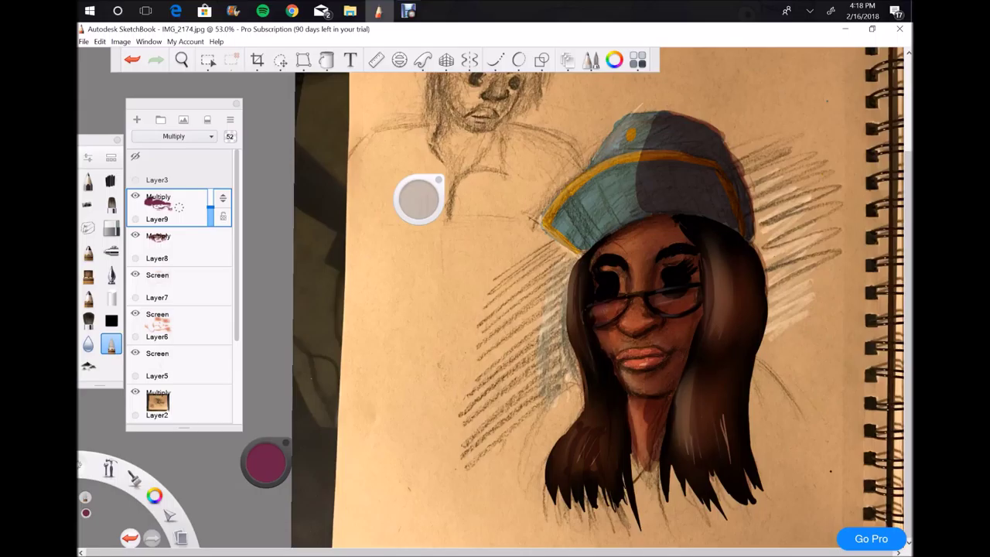
pyautogui.moveTo(209, 207); pyautogui.dragTo(210, 213)
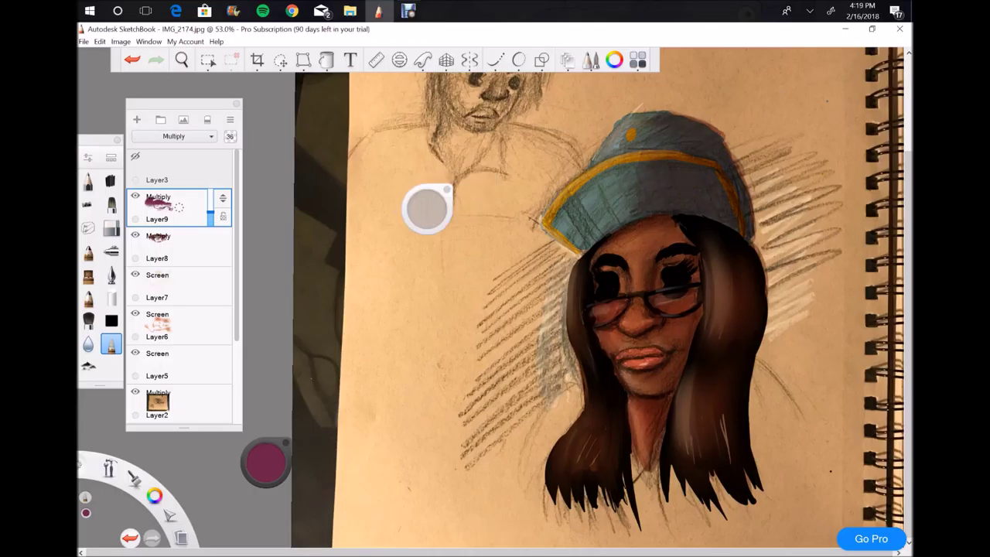
pyautogui.scroll(1, 595, 348)
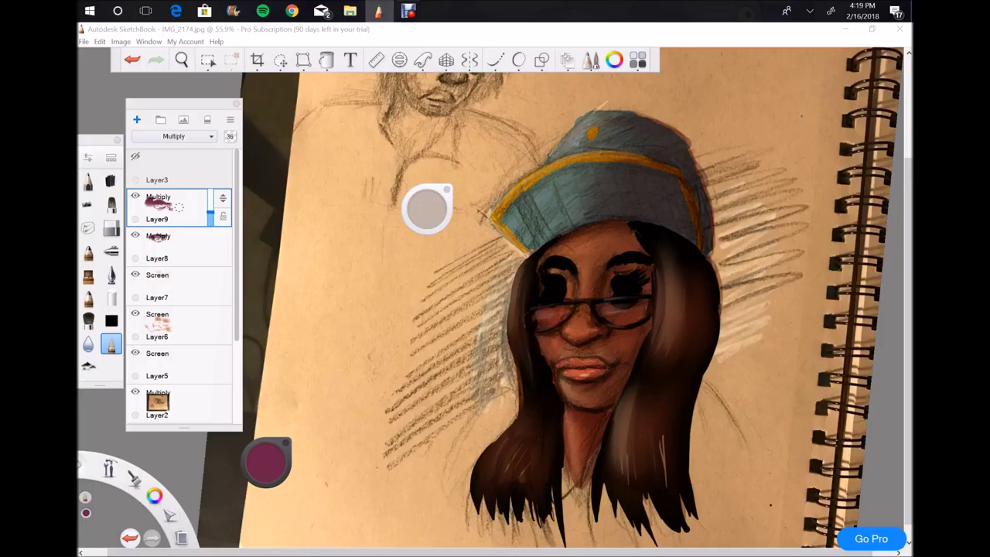
# Step: Add Layer10 set to Multiply and shade the right and lower hair darker
pyautogui.click(136, 119)
pyautogui.click(265, 462)
pyautogui.click(110, 274)
pyautogui.click(173, 136)
pyautogui.click(174, 155)
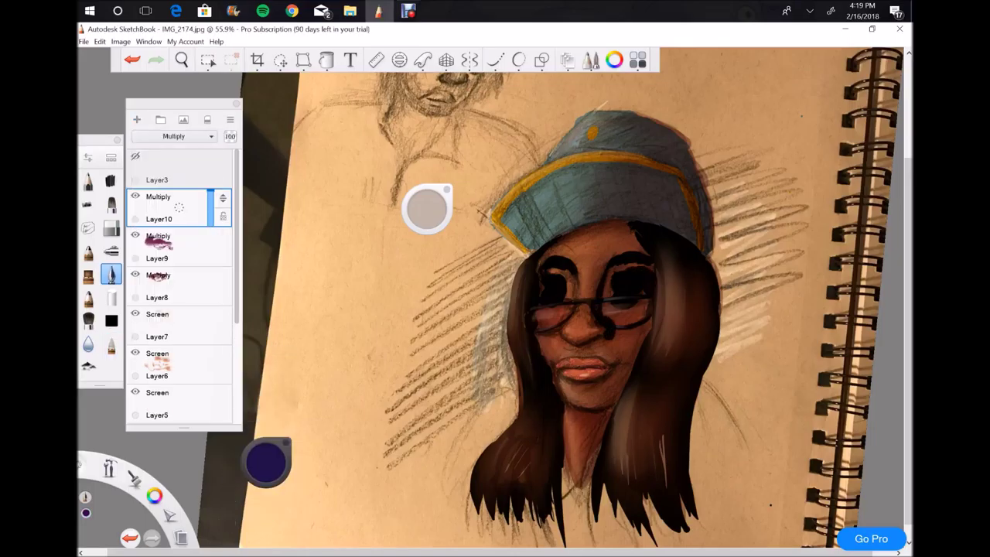
pyautogui.moveTo(702, 275); pyautogui.dragTo(670, 476)
pyautogui.moveTo(646, 430); pyautogui.dragTo(642, 483)
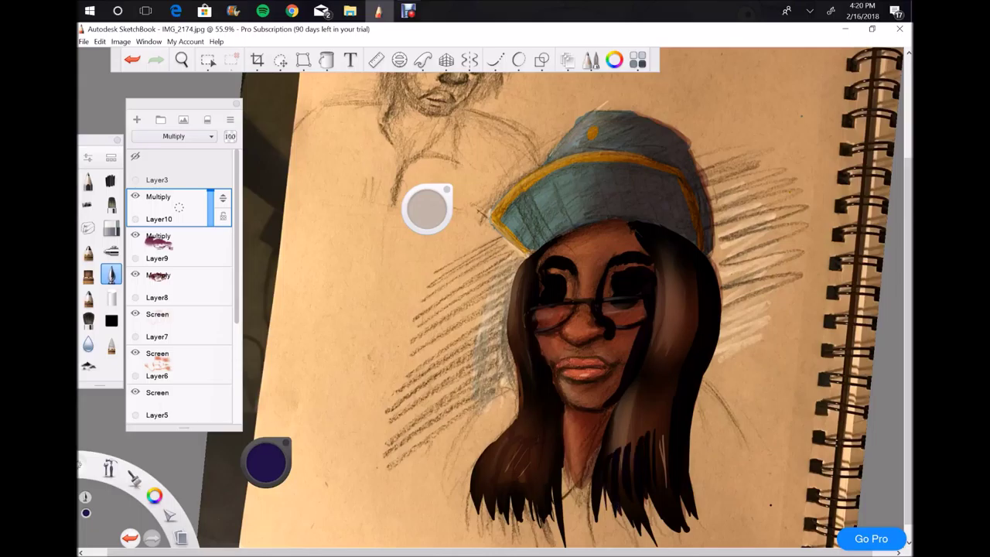
# Step: Shadow under the hat brim, the hat's top and right side, the glasses rims, chin and neck
pyautogui.moveTo(681, 215); pyautogui.dragTo(590, 224)
pyautogui.moveTo(706, 249)
pyautogui.mouseDown()
pyautogui.moveTo(684, 166)
pyautogui.moveTo(635, 121)
pyautogui.mouseUp()
pyautogui.moveTo(677, 148); pyautogui.dragTo(617, 167)
pyautogui.moveTo(688, 186)
pyautogui.mouseDown()
pyautogui.moveTo(659, 226)
pyautogui.moveTo(618, 203)
pyautogui.mouseUp()
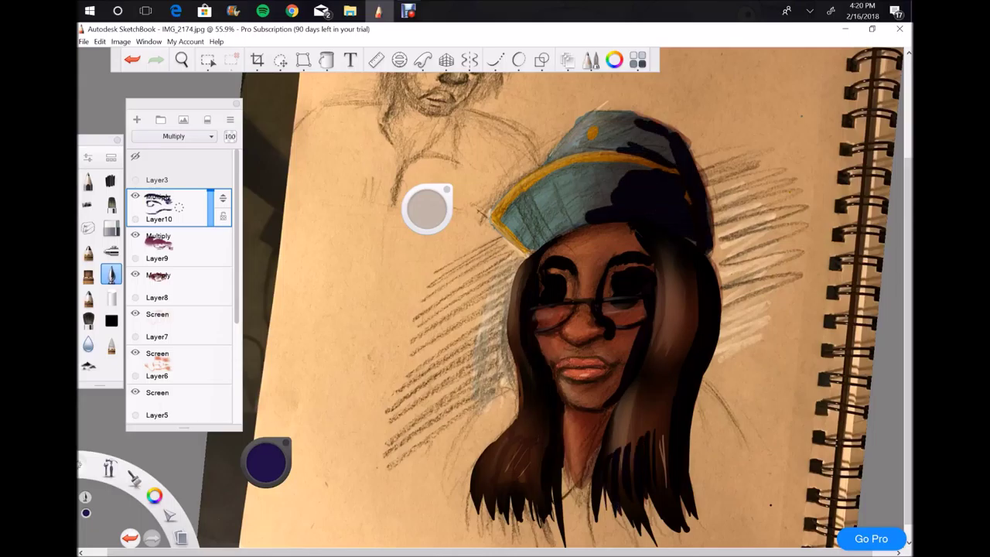
pyautogui.moveTo(657, 145); pyautogui.dragTo(622, 176)
pyautogui.moveTo(643, 307); pyautogui.dragTo(607, 311)
pyautogui.moveTo(571, 308); pyautogui.dragTo(535, 317)
pyautogui.moveTo(572, 385)
pyautogui.mouseDown()
pyautogui.moveTo(597, 383)
pyautogui.moveTo(615, 424)
pyautogui.moveTo(595, 484)
pyautogui.mouseUp()
pyautogui.moveTo(553, 487); pyautogui.dragTo(553, 511)
# Step: Add dark strokes in the hair, set opacity to 52%, and merge the shading layers down
pyautogui.moveTo(534, 473); pyautogui.dragTo(533, 513)
pyautogui.moveTo(506, 447); pyautogui.dragTo(517, 490)
pyautogui.moveTo(513, 360); pyautogui.dragTo(515, 475)
pyautogui.moveTo(654, 399); pyautogui.dragTo(653, 441)
pyautogui.moveTo(683, 277); pyautogui.dragTo(688, 341)
pyautogui.moveTo(179, 207); pyautogui.dragTo(179, 244)
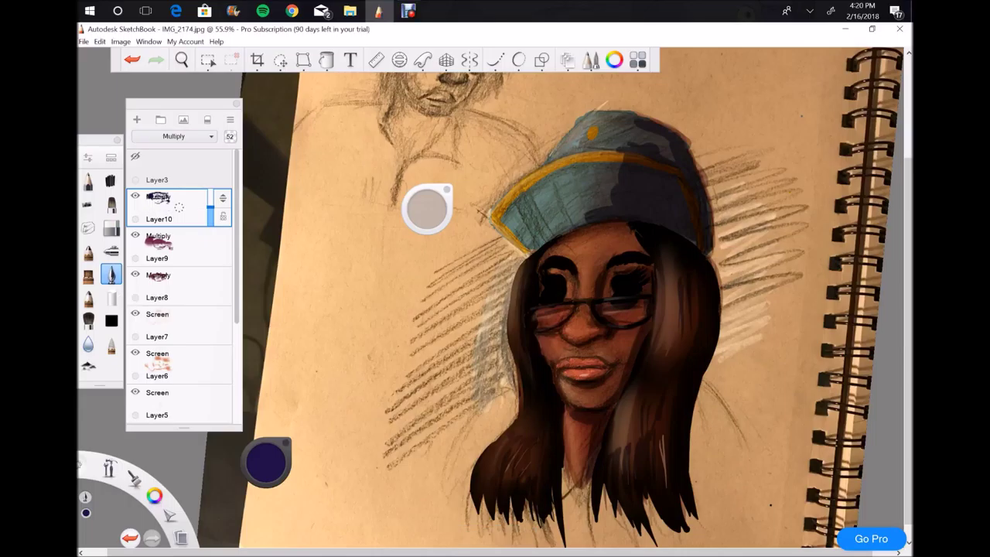
pyautogui.click(111, 344)
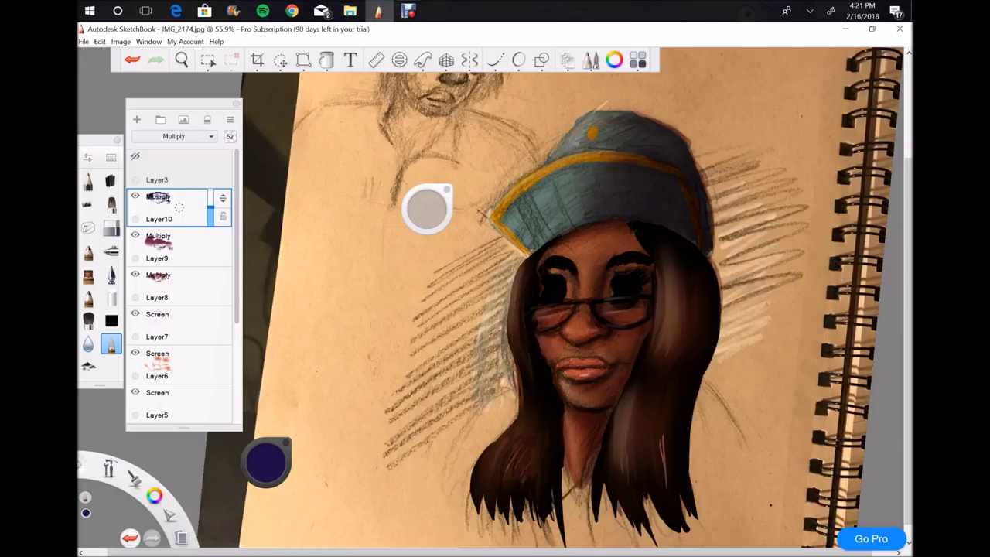
pyautogui.hotkey('ctrl', 'e')
pyautogui.hotkey('ctrl', 'e')
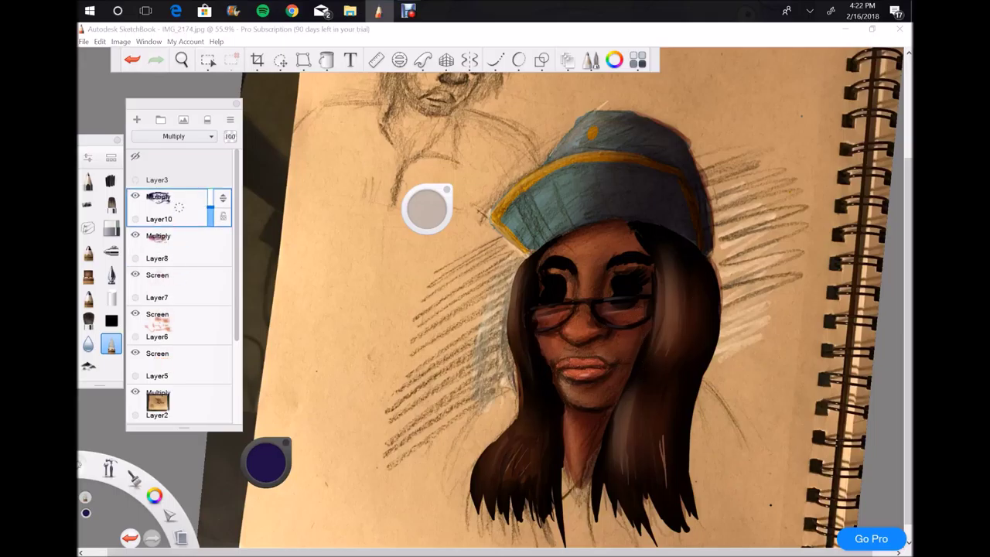
# Step: Merge the shading layers down, folding Layer6 into Layer5
pyautogui.click(170, 244)
pyautogui.hotkey('ctrl', 'e')
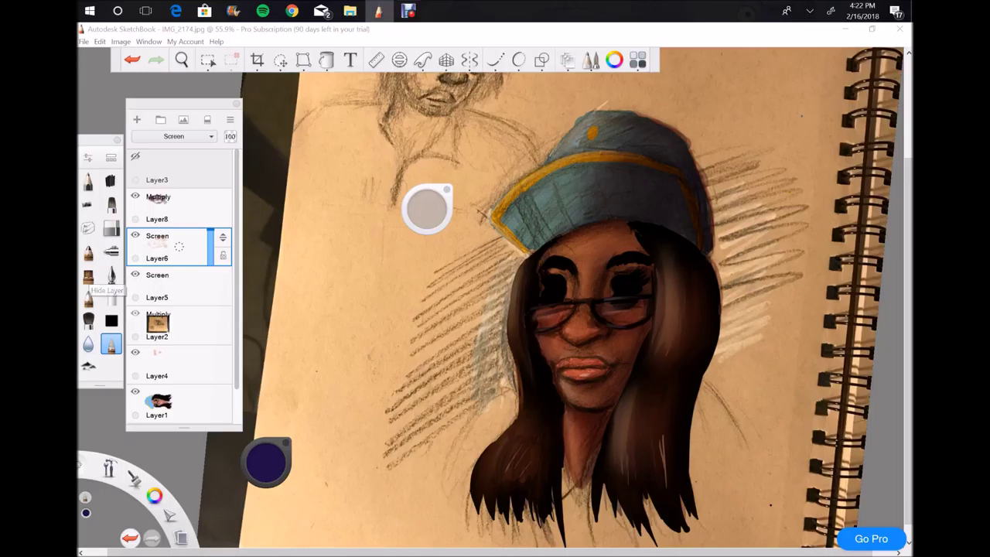
pyautogui.hotkey('ctrl', 'e')
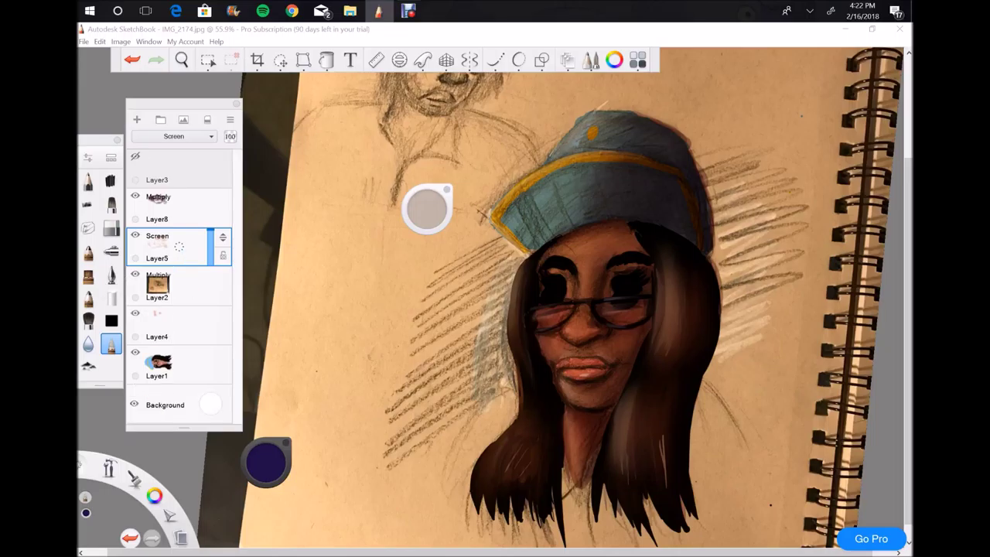
# Step: Add a new layer, Layer11, above Layer5 with Screen blending
pyautogui.hotkey('ctrl', 'shift', 'n')
pyautogui.click(173, 136)
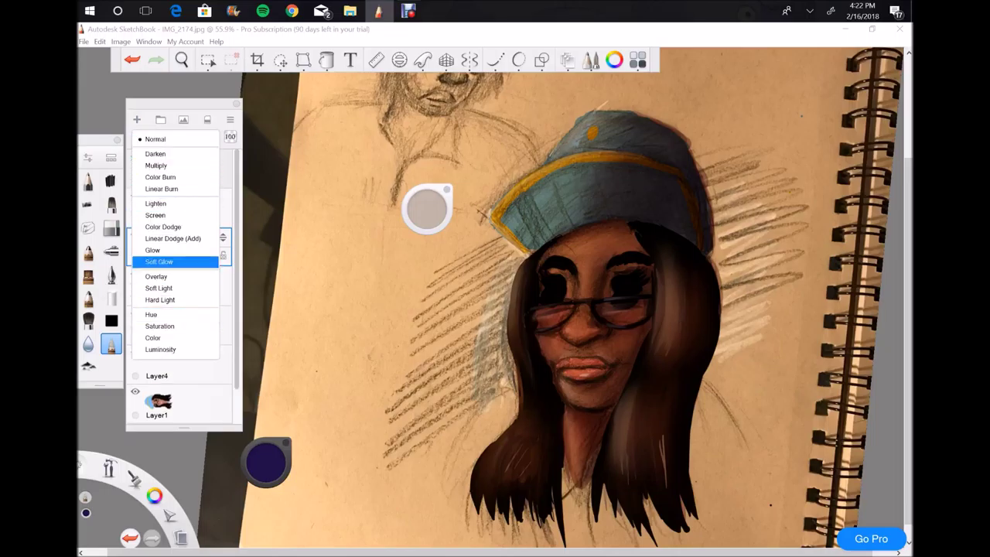
pyautogui.click(155, 215)
pyautogui.click(88, 274)
# Step: Switch to the neighbouring brush, pick a cream colour, and paint a highlight down the nose
pyautogui.click(111, 274)
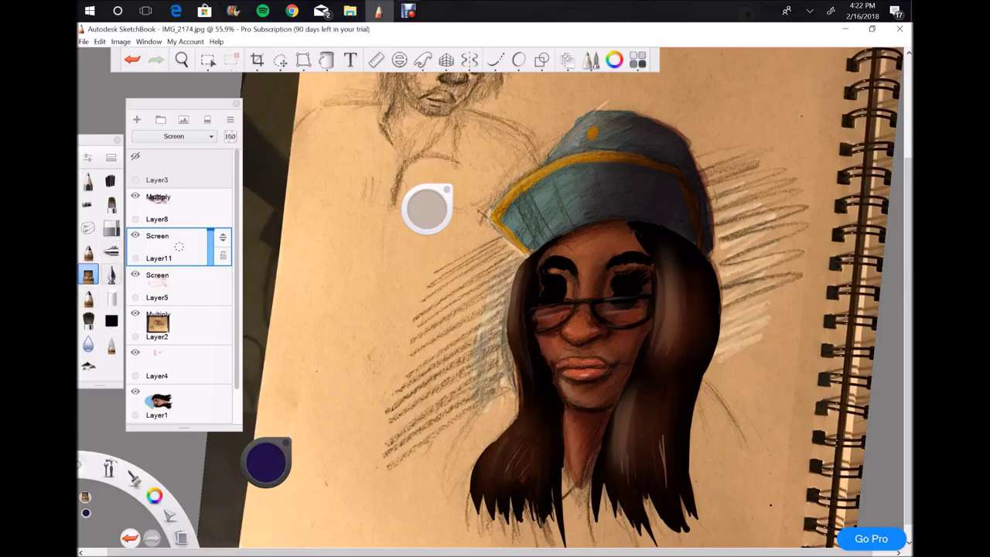
pyautogui.click(266, 462)
pyautogui.click(261, 358)
pyautogui.moveTo(577, 305); pyautogui.dragTo(569, 339)
# Step: Extend the nose highlight, trying and then undoing highlight dots on the eyes
pyautogui.moveTo(580, 253); pyautogui.dragTo(577, 316)
pyautogui.click(557, 290)
pyautogui.click(623, 286)
pyautogui.hotkey('ctrl', 'z')
pyautogui.click(129, 537)
pyautogui.click(129, 537)
# Step: Highlight the lip, chin and cheeks, and move Layer11 above Layer8
pyautogui.moveTo(577, 375)
pyautogui.mouseDown()
pyautogui.moveTo(593, 375)
pyautogui.moveTo(594, 400)
pyautogui.mouseUp()
pyautogui.moveTo(555, 341); pyautogui.dragTo(568, 353)
pyautogui.moveTo(600, 348); pyautogui.dragTo(620, 341)
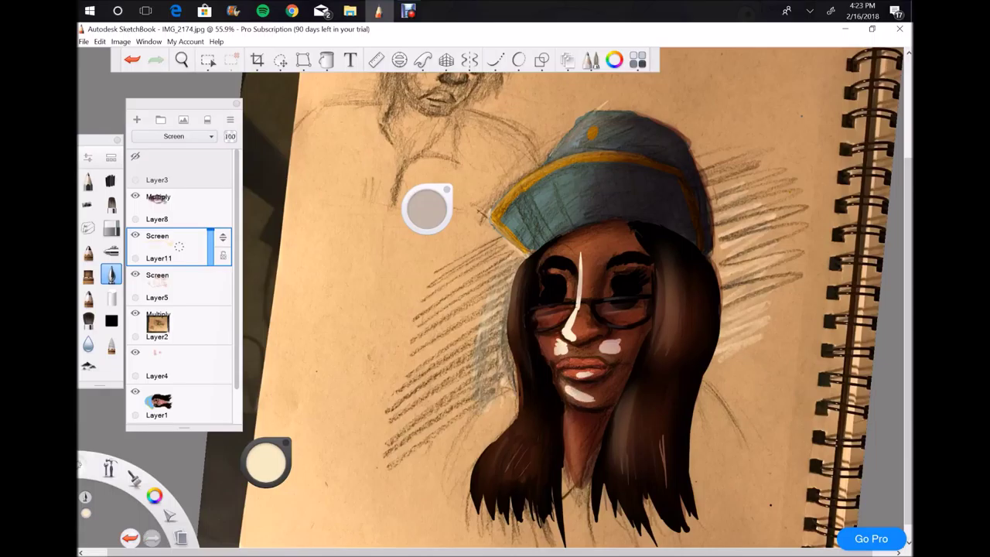
pyautogui.moveTo(179, 246); pyautogui.dragTo(178, 207)
# Step: Paint cream highlights on the left face edge, lower-left hair and right-side hair strands
pyautogui.moveTo(518, 266); pyautogui.dragTo(512, 348)
pyautogui.moveTo(516, 292); pyautogui.dragTo(514, 325)
pyautogui.moveTo(510, 440)
pyautogui.mouseDown()
pyautogui.moveTo(483, 479)
pyautogui.moveTo(503, 487)
pyautogui.mouseUp()
pyautogui.moveTo(532, 448); pyautogui.dragTo(518, 485)
pyautogui.moveTo(630, 228)
pyautogui.mouseDown()
pyautogui.moveTo(658, 337)
pyautogui.moveTo(628, 455)
pyautogui.mouseUp()
pyautogui.moveTo(625, 418)
pyautogui.mouseDown()
pyautogui.moveTo(607, 499)
pyautogui.moveTo(622, 516)
pyautogui.mouseUp()
pyautogui.moveTo(666, 481); pyautogui.dragTo(680, 515)
# Step: Highlight the hat brim and top of the hat, then lower Layer11's opacity
pyautogui.moveTo(487, 218)
pyautogui.mouseDown()
pyautogui.moveTo(630, 155)
pyautogui.moveTo(692, 182)
pyautogui.moveTo(525, 251)
pyautogui.mouseUp()
pyautogui.moveTo(541, 164)
pyautogui.mouseDown()
pyautogui.moveTo(650, 114)
pyautogui.moveTo(695, 136)
pyautogui.moveTo(584, 131)
pyautogui.moveTo(626, 116)
pyautogui.moveTo(600, 148)
pyautogui.mouseUp()
pyautogui.moveTo(605, 123); pyautogui.dragTo(633, 110)
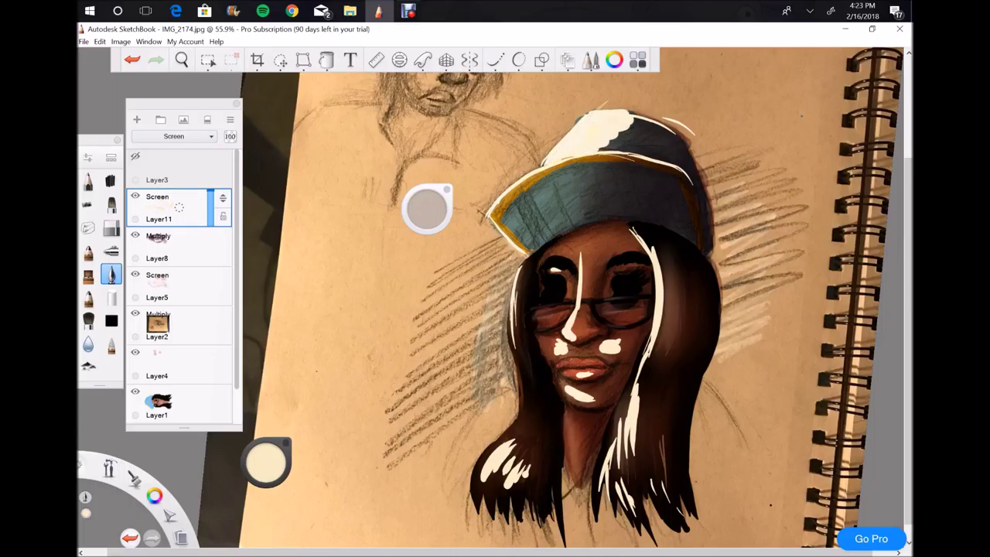
pyautogui.moveTo(609, 149); pyautogui.dragTo(632, 131)
pyautogui.moveTo(628, 127); pyautogui.dragTo(642, 109)
pyautogui.moveTo(223, 198); pyautogui.dragTo(209, 198)
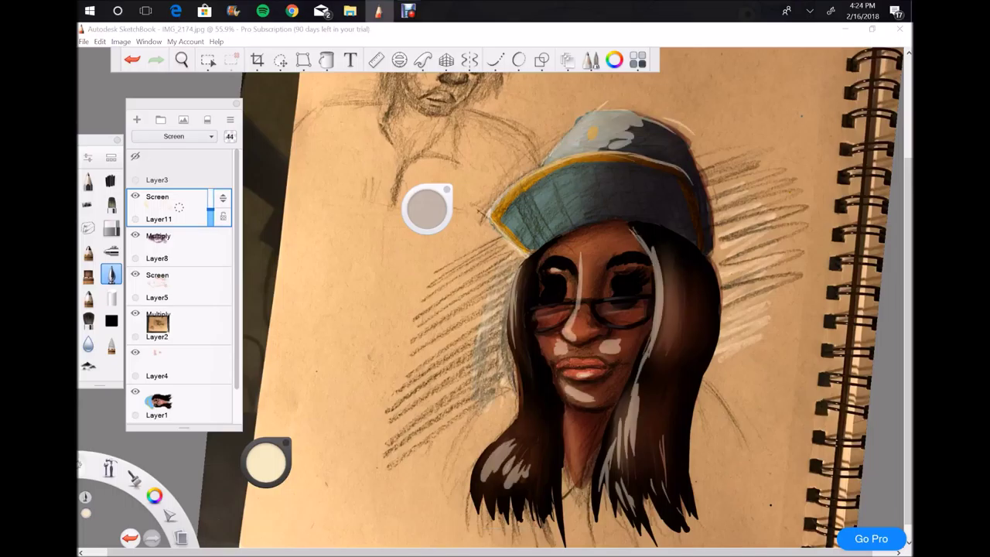
# Step: With the smudge brush, blend the nose bridge and cheek highlights into the skin
pyautogui.click(110, 344)
pyautogui.moveTo(580, 252); pyautogui.dragTo(559, 345)
pyautogui.moveTo(580, 290); pyautogui.dragTo(563, 354)
pyautogui.moveTo(628, 337); pyautogui.dragTo(598, 348)
pyautogui.moveTo(651, 221); pyautogui.dragTo(654, 340)
# Step: Blend the light streaks into the hair and along the left hair edge beside the glasses
pyautogui.moveTo(655, 278); pyautogui.dragTo(633, 450)
pyautogui.moveTo(633, 225); pyautogui.dragTo(656, 280)
pyautogui.moveTo(630, 410); pyautogui.dragTo(611, 468)
pyautogui.moveTo(516, 276); pyautogui.dragTo(516, 348)
pyautogui.moveTo(523, 298); pyautogui.dragTo(518, 340)
pyautogui.moveTo(524, 304)
pyautogui.mouseDown()
pyautogui.moveTo(517, 342)
pyautogui.moveTo(549, 286)
pyautogui.moveTo(547, 302)
pyautogui.mouseUp()
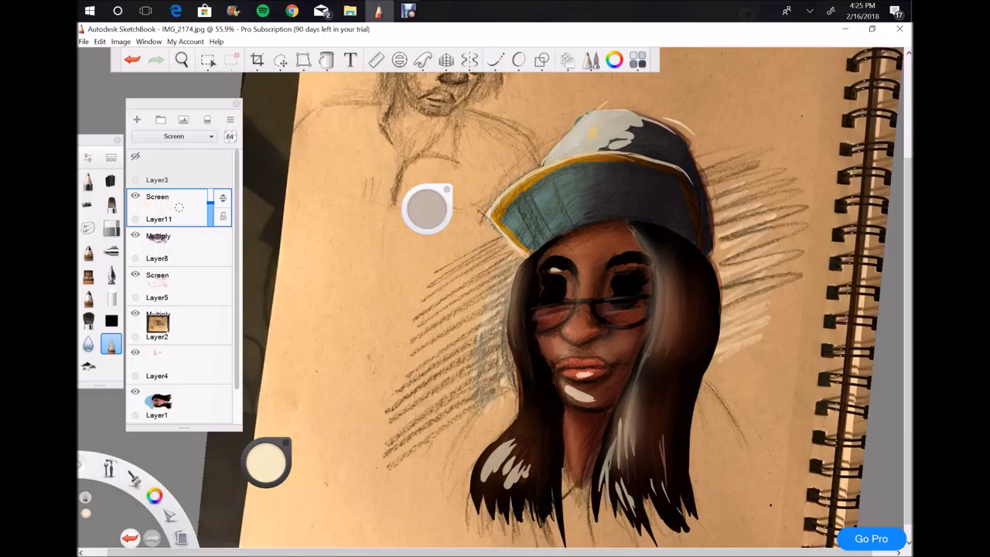
# Step: Soften the white strands at the hair bottom and cap top, then move Layer11 below Layer8
pyautogui.moveTo(623, 398); pyautogui.dragTo(607, 495)
pyautogui.moveTo(632, 427); pyautogui.dragTo(654, 492)
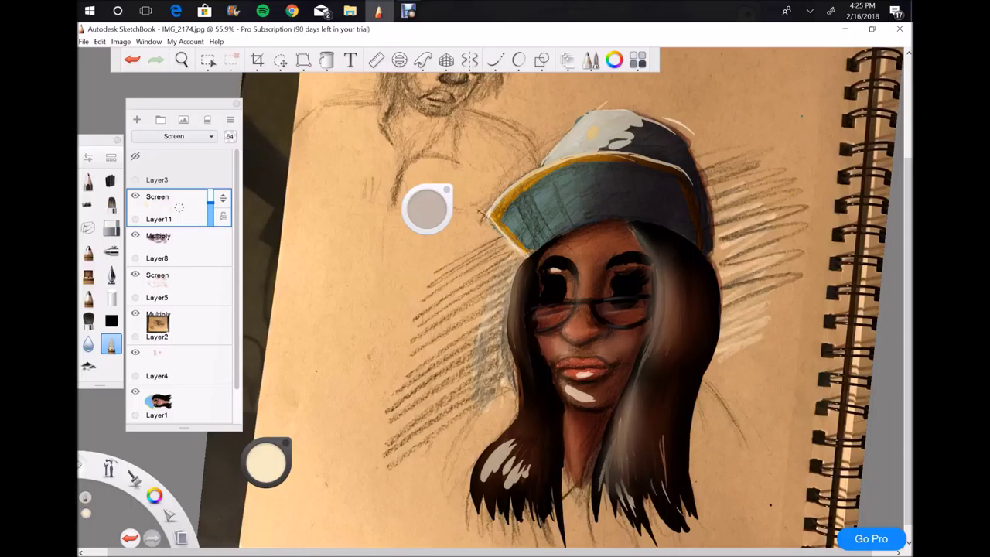
pyautogui.moveTo(514, 422)
pyautogui.mouseDown()
pyautogui.moveTo(499, 484)
pyautogui.moveTo(512, 496)
pyautogui.mouseUp()
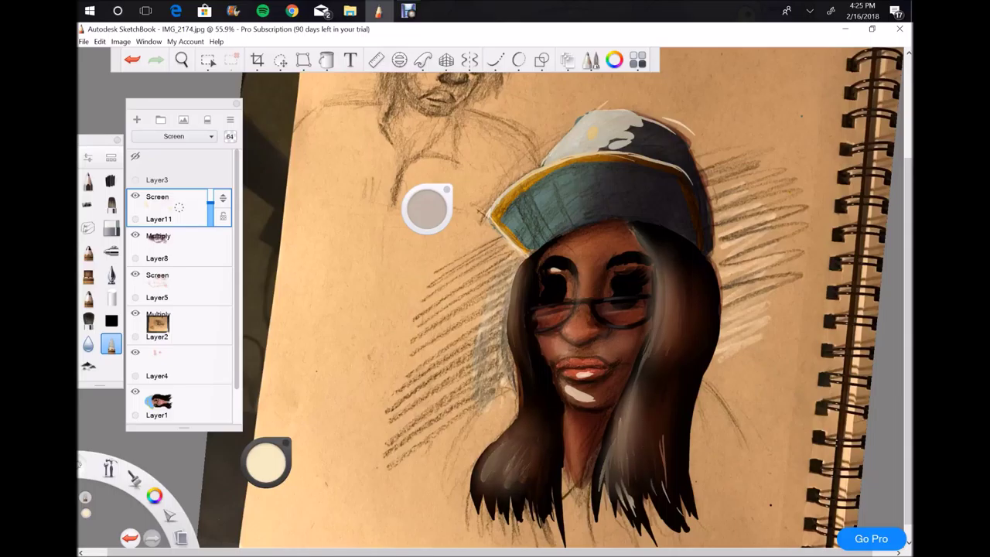
pyautogui.moveTo(580, 147)
pyautogui.mouseDown()
pyautogui.moveTo(649, 130)
pyautogui.moveTo(681, 143)
pyautogui.moveTo(677, 164)
pyautogui.mouseUp()
pyautogui.moveTo(553, 162)
pyautogui.mouseDown()
pyautogui.moveTo(494, 210)
pyautogui.moveTo(611, 110)
pyautogui.moveTo(650, 119)
pyautogui.mouseUp()
pyautogui.moveTo(171, 207)
pyautogui.mouseDown()
pyautogui.moveTo(170, 246)
pyautogui.moveTo(178, 208)
pyautogui.mouseUp()
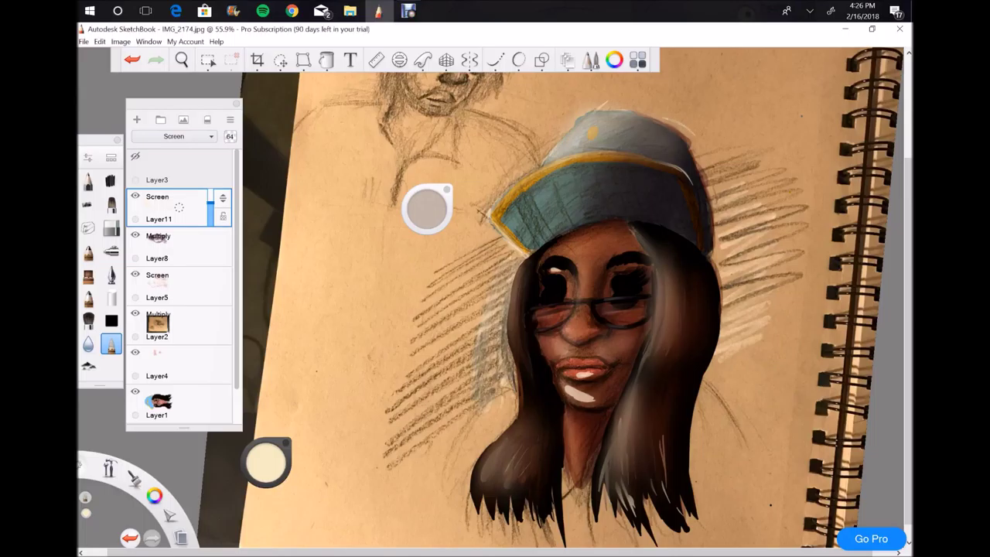
pyautogui.click(179, 363)
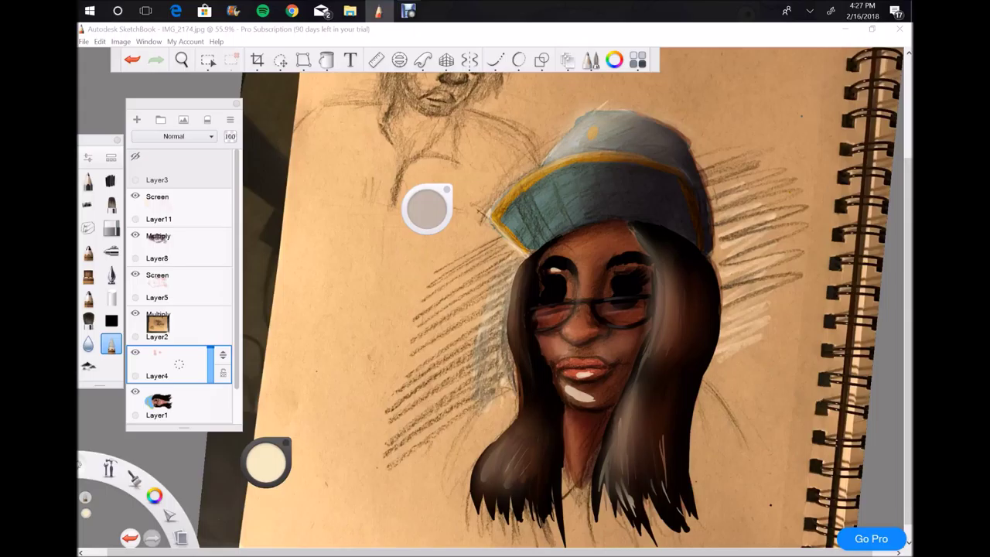
pyautogui.click(170, 402)
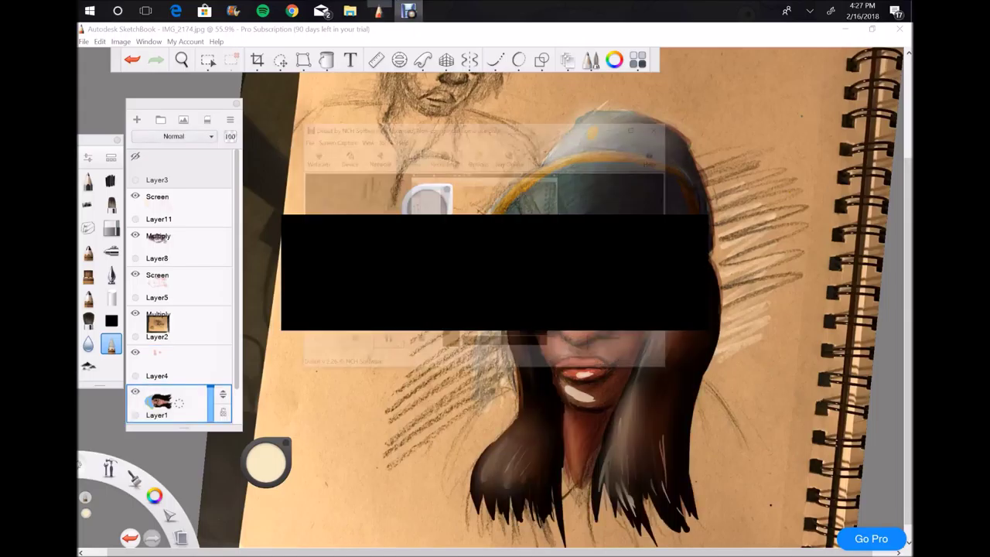